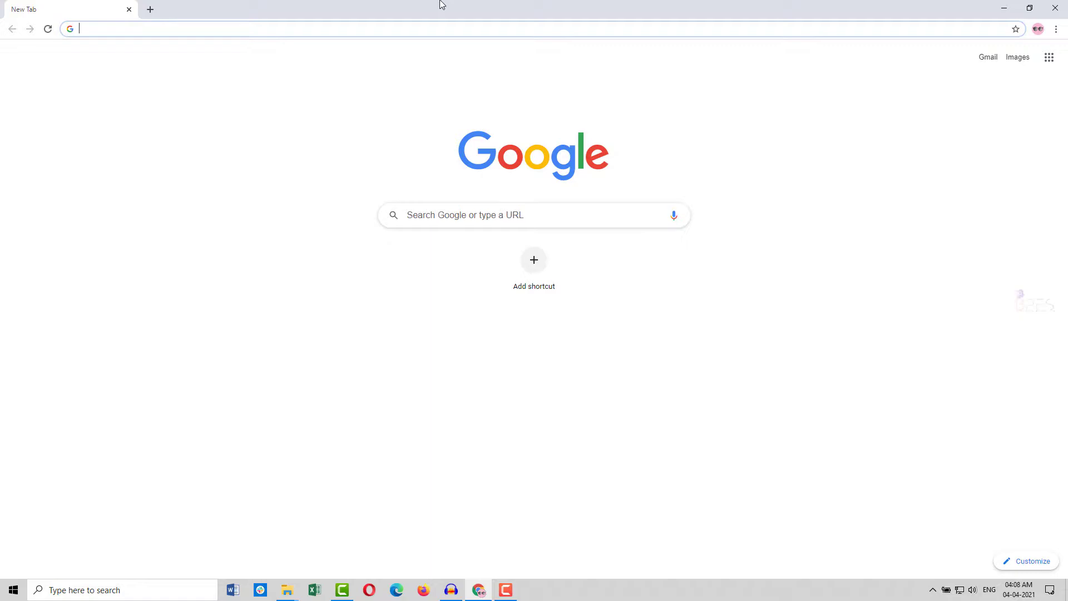
Search Google for "wordpress" and read the short description of WordPress shown beside the results.
type("wordpress")
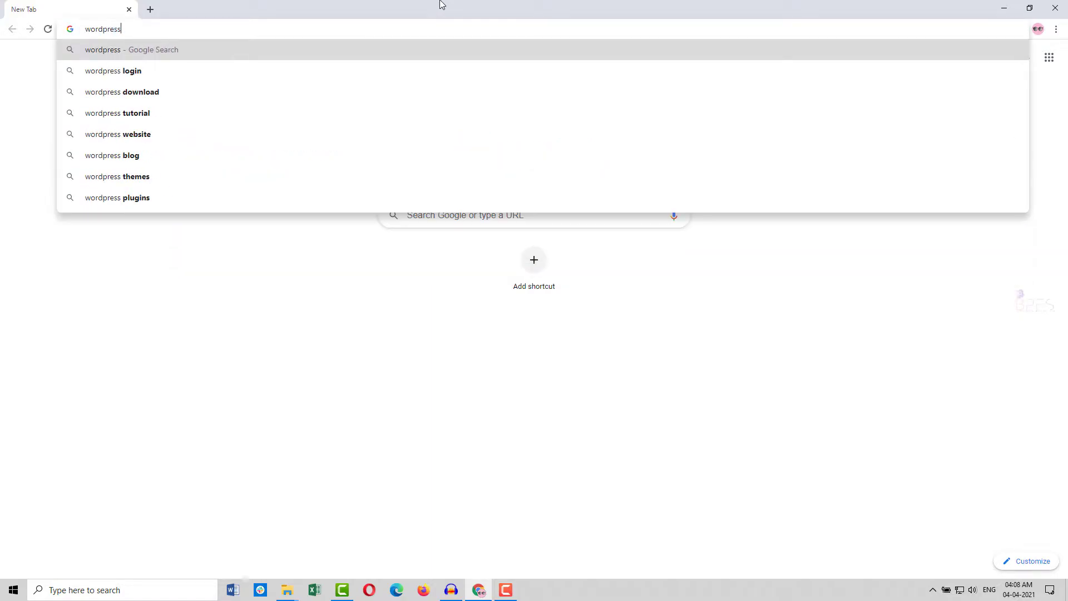
key("Return")
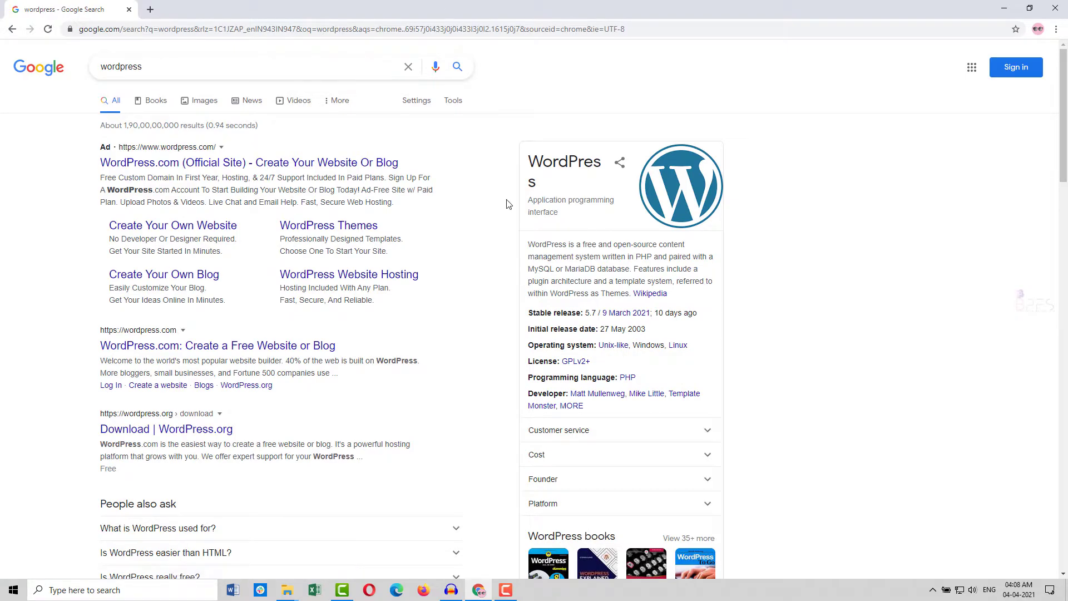
triple_click(547, 201)
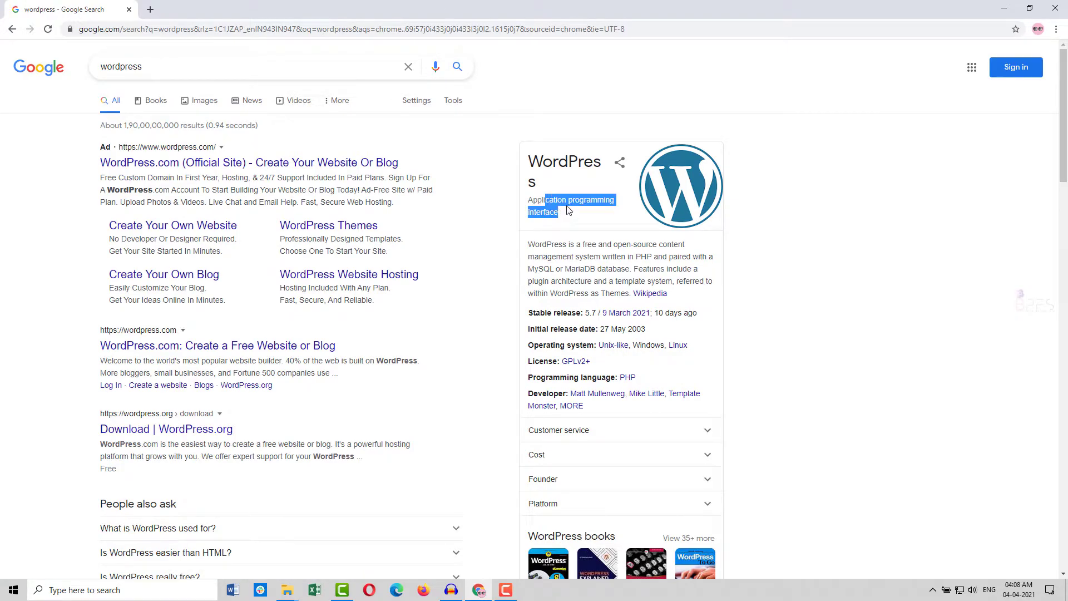
left_click(571, 211)
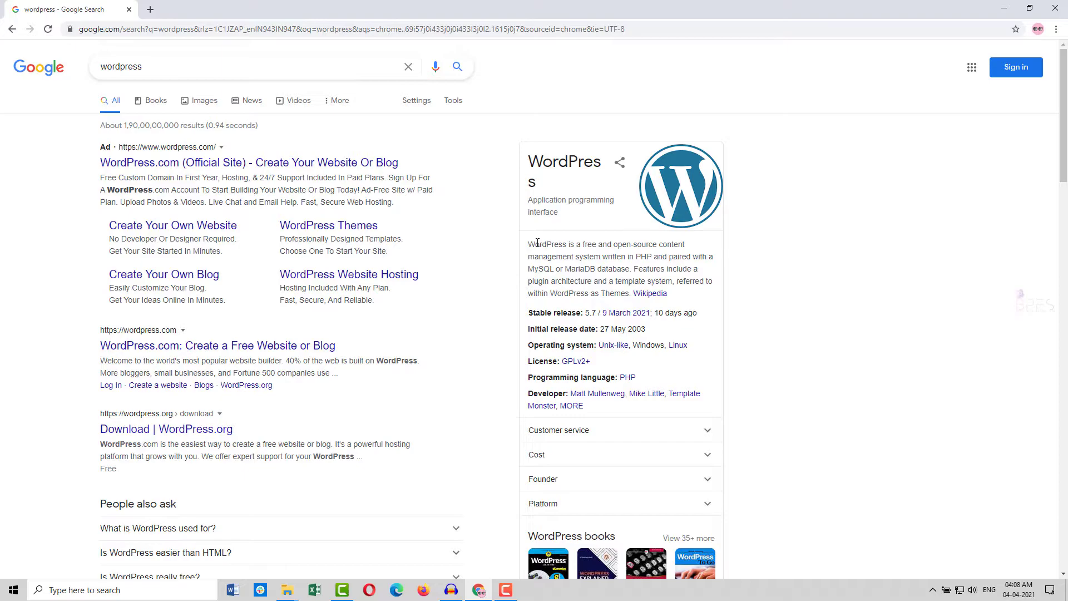
left_click_drag(537, 243, 669, 245)
left_click(673, 243)
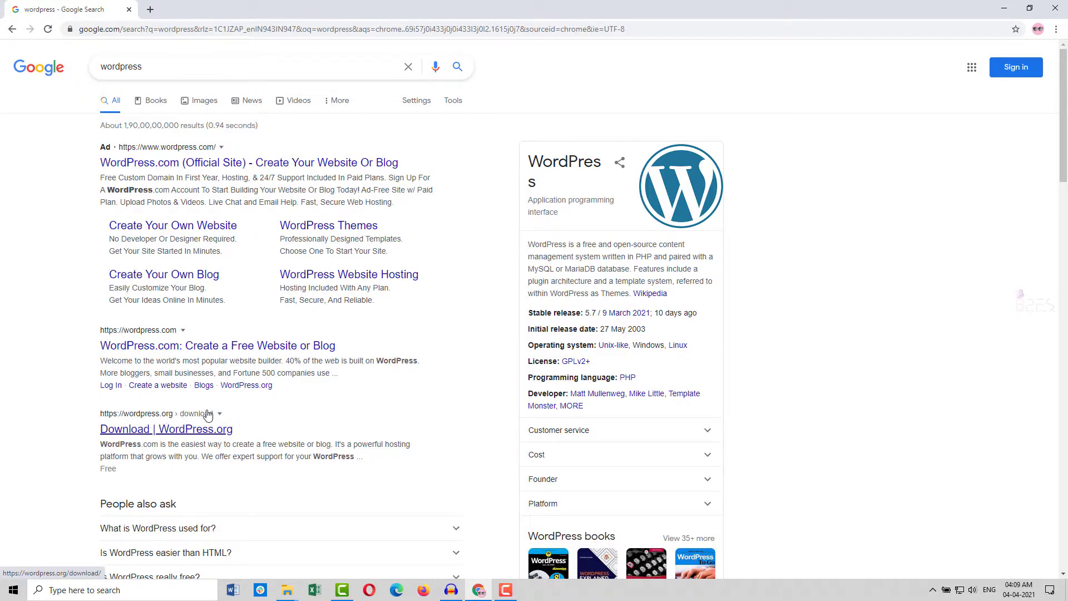
left_click(505, 591)
left_click(505, 590)
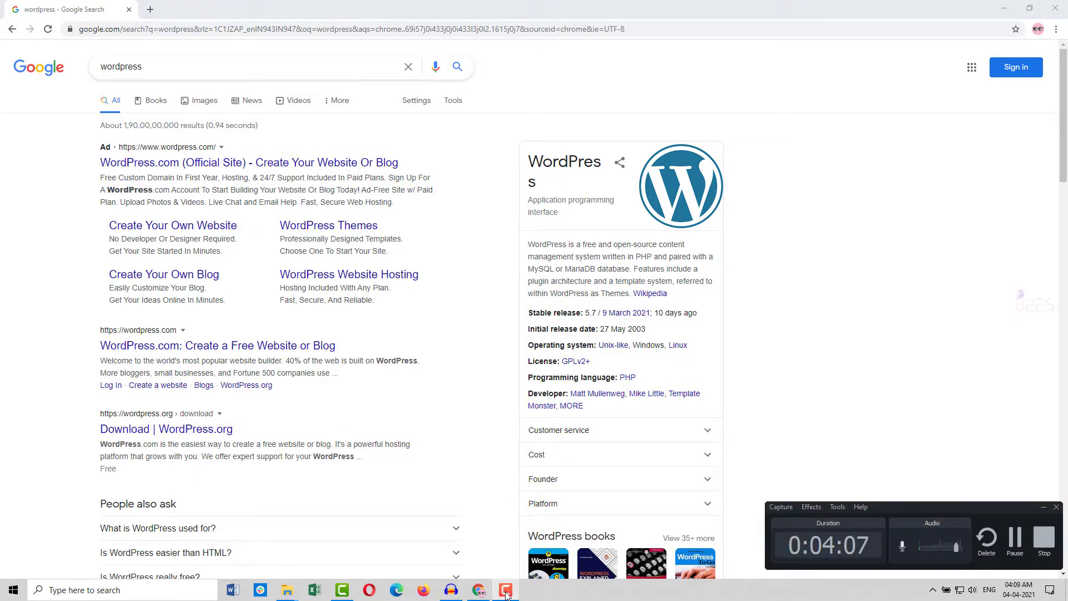
View the WordPress.com home page in a separate tab, and open the WordPress.org download page from the search results.
right_click(137, 347)
left_click(177, 358)
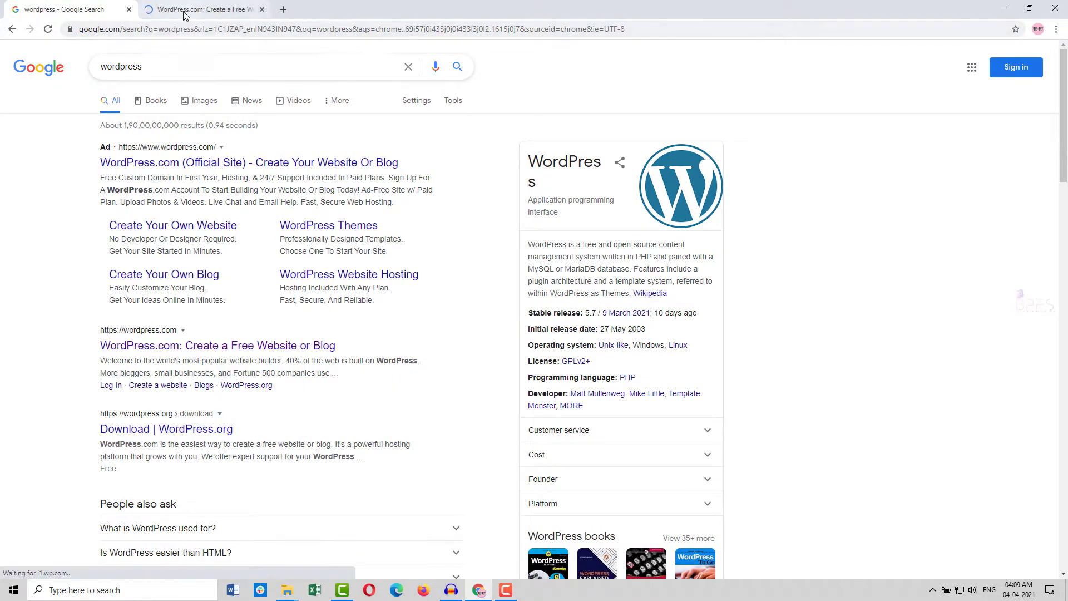
left_click(203, 10)
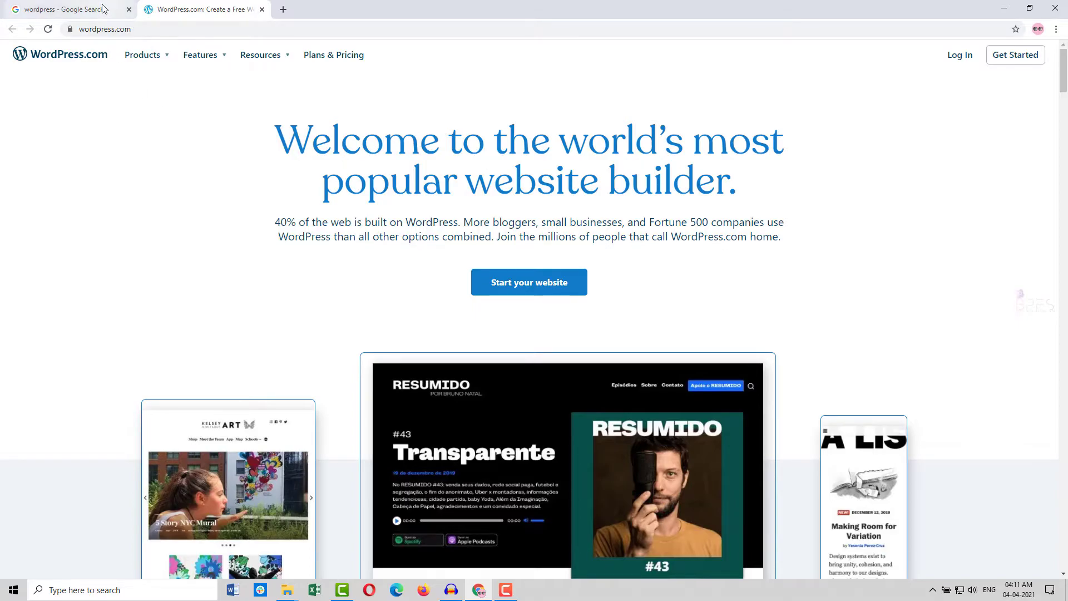
left_click(69, 9)
left_click(187, 430)
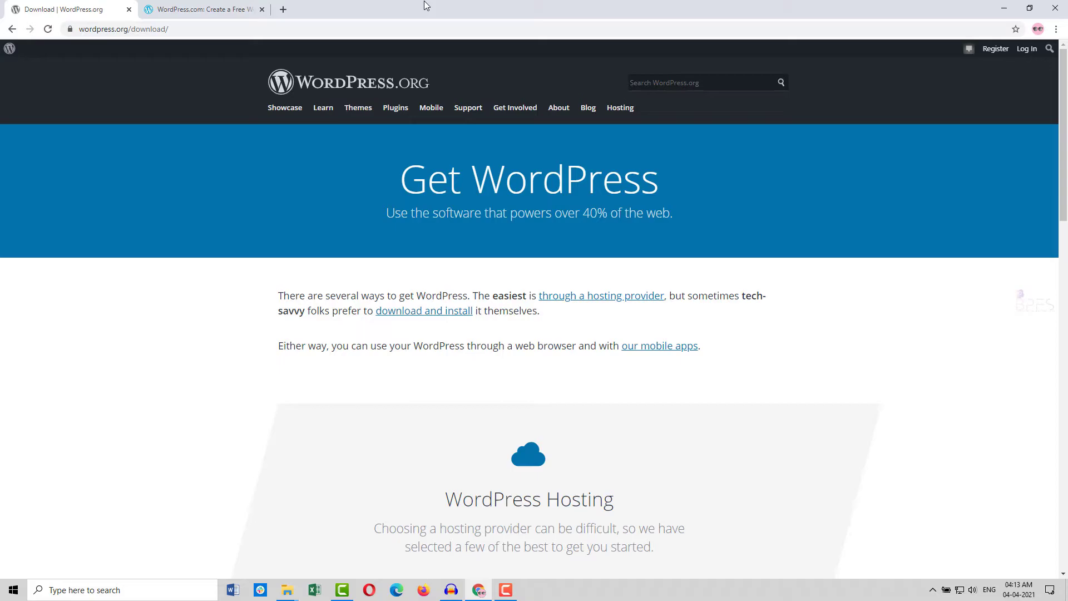
Compare the WordPress.org and WordPress.com web addresses, look through the WordPress.com home page, and close its tab.
left_click_drag(128, 28, 158, 30)
left_click(180, 8)
left_click(107, 32)
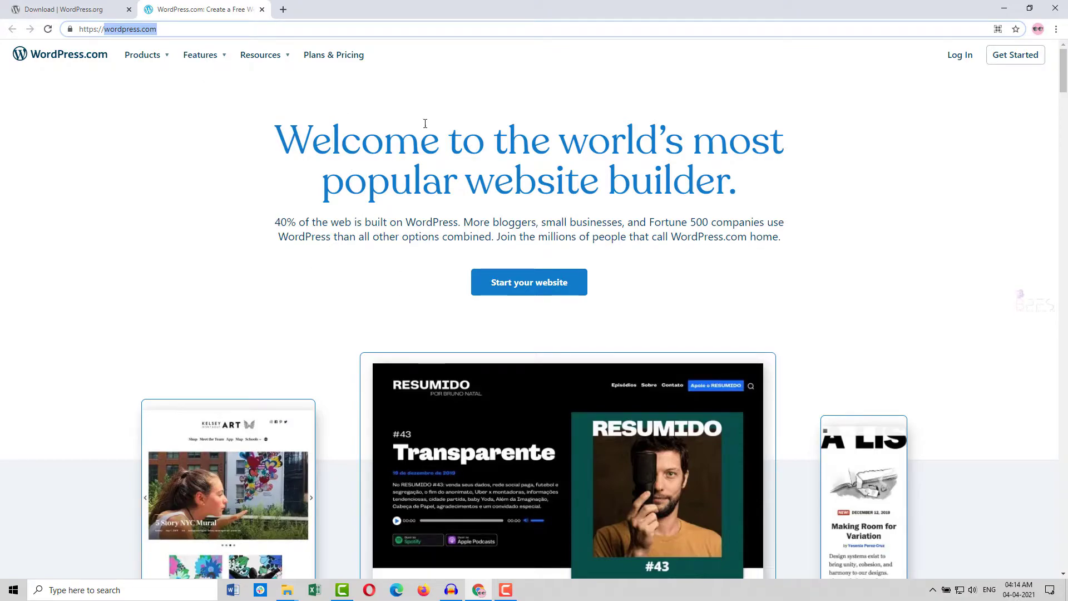
scroll(448, 151, "down", 15)
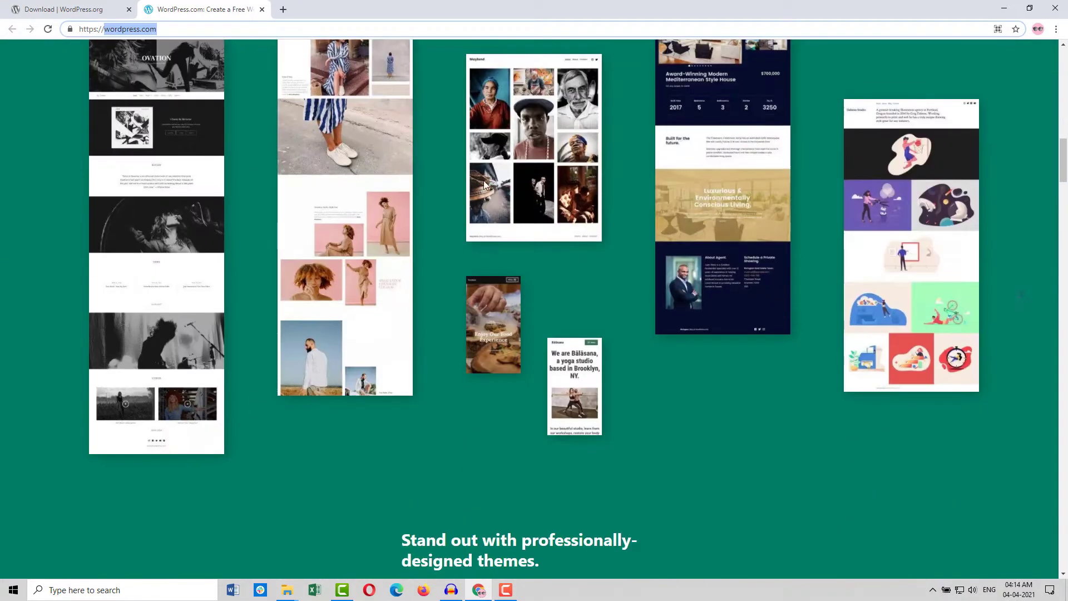
scroll(478, 286, "down", 20)
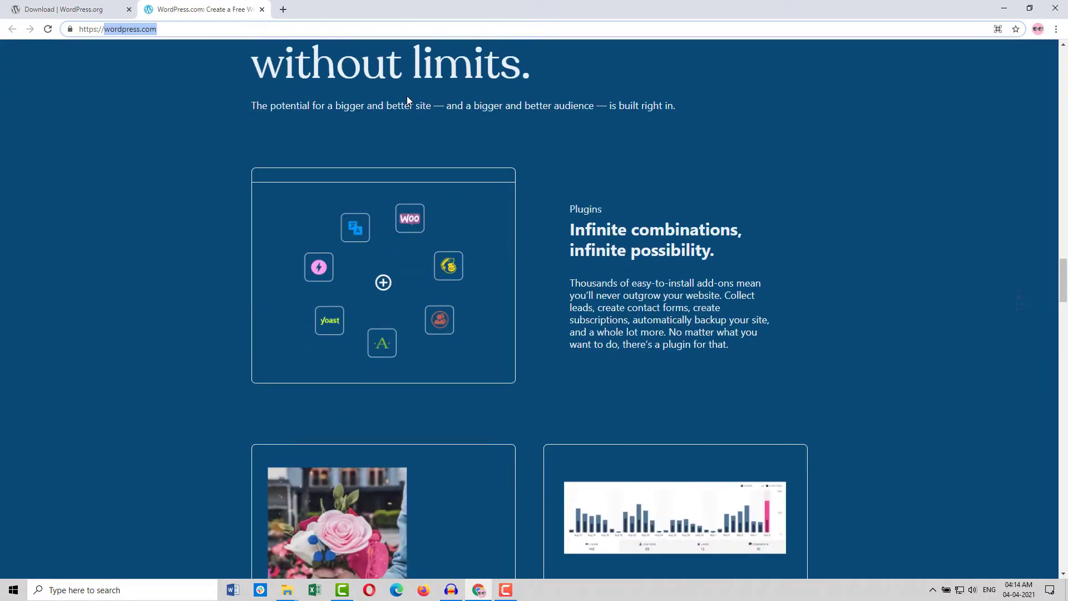
left_click(161, 29)
left_click_drag(104, 30, 174, 31)
scroll(219, 138, "up", 15)
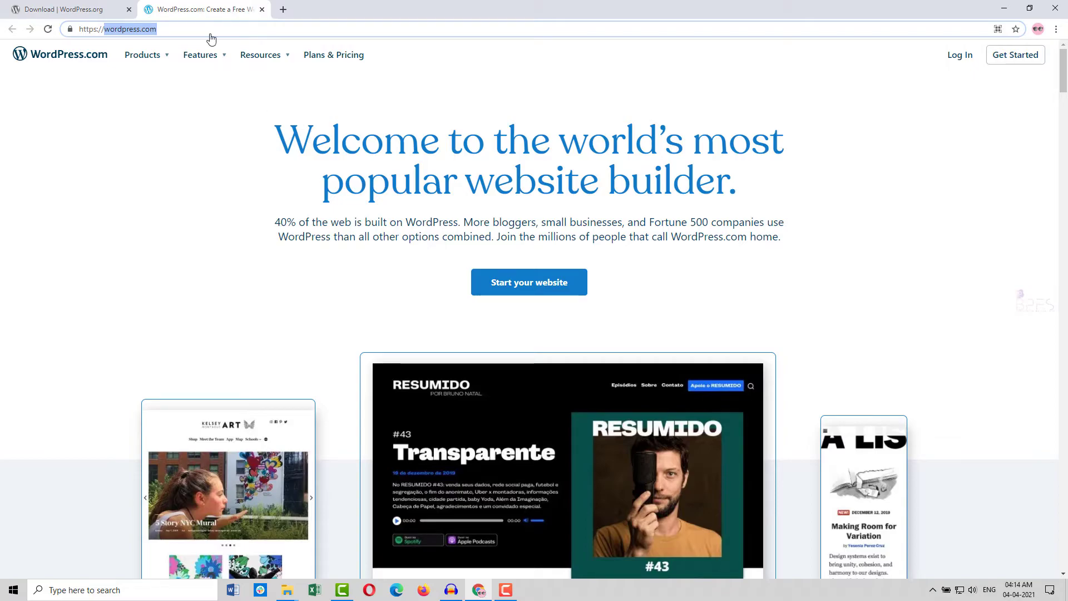
left_click(335, 24)
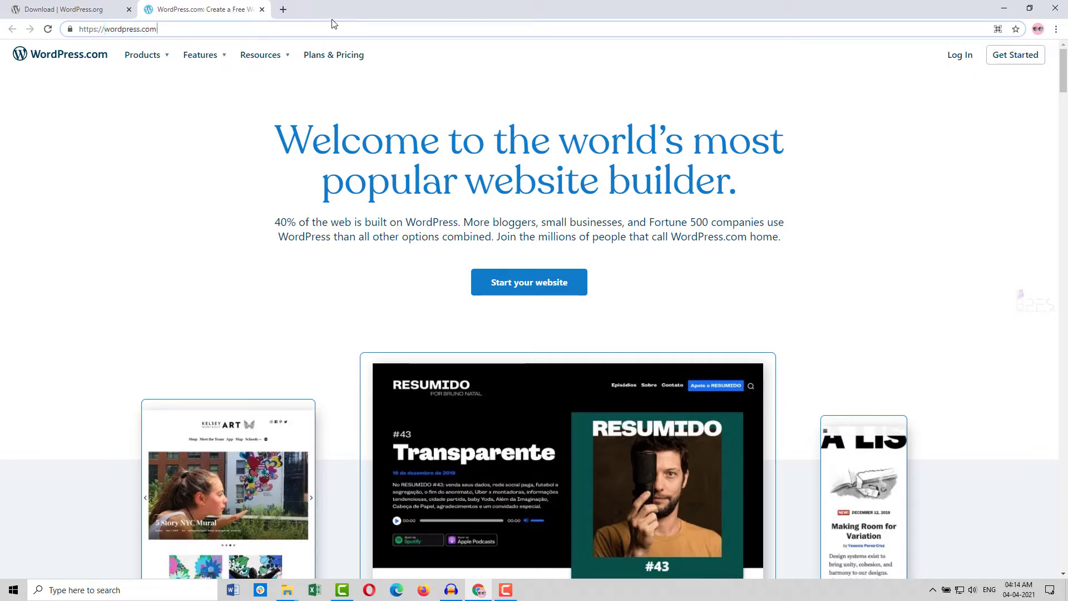
left_click(262, 11)
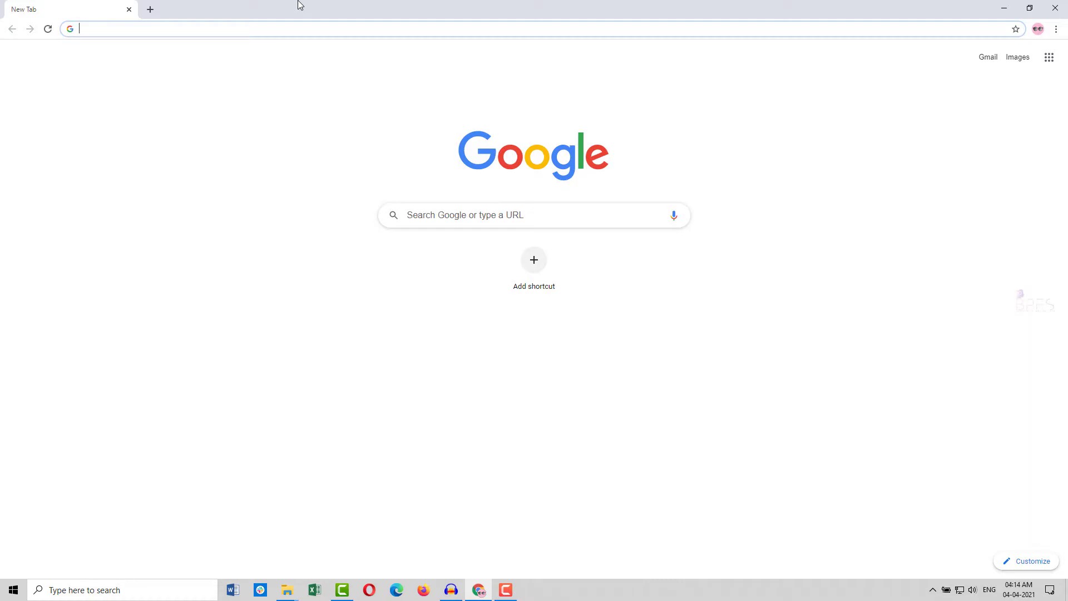
Search Google for "xampp" and open the Apache Friends XAMPP page in a new tab.
type("xampp")
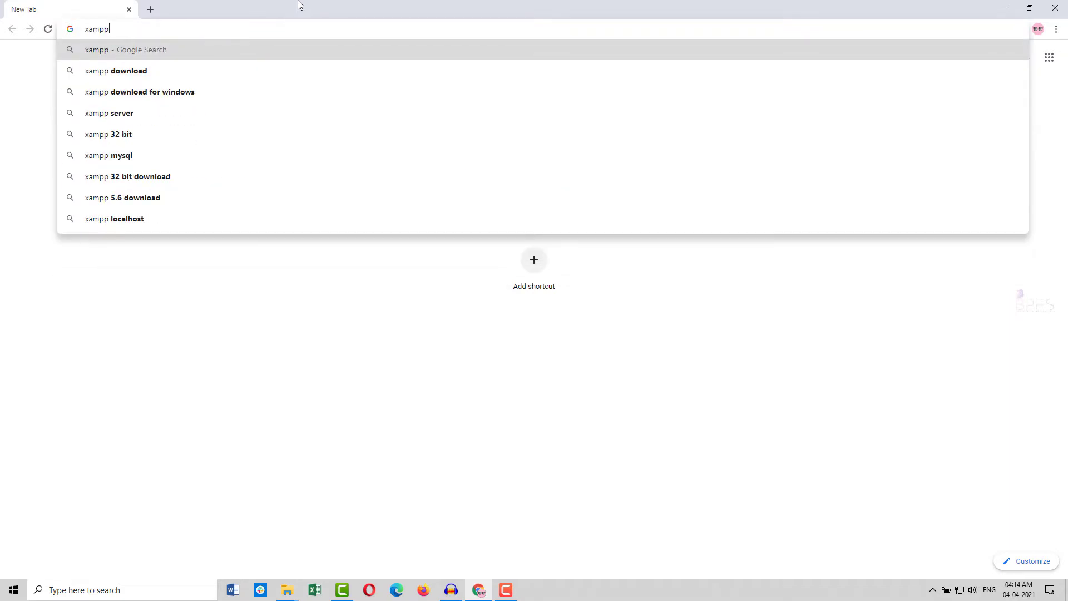
key("Return")
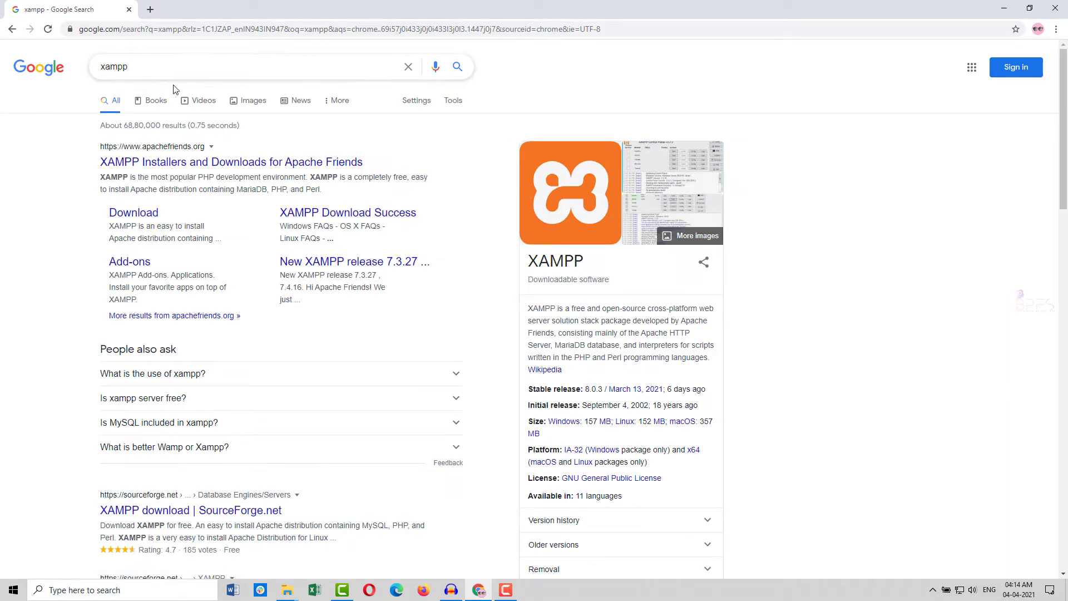
right_click(212, 168)
left_click(229, 175)
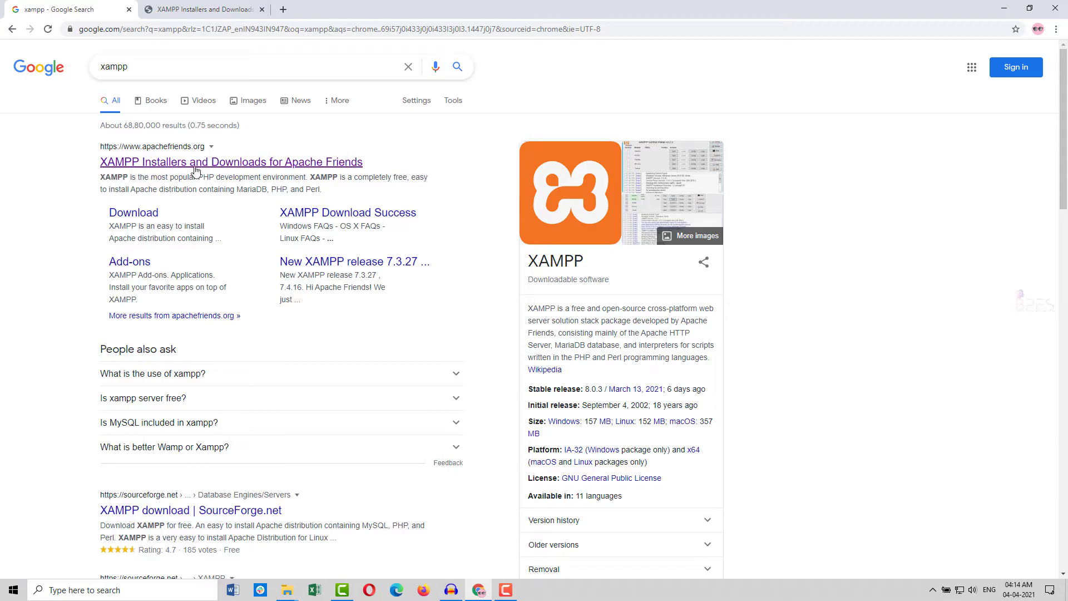
left_click(194, 8)
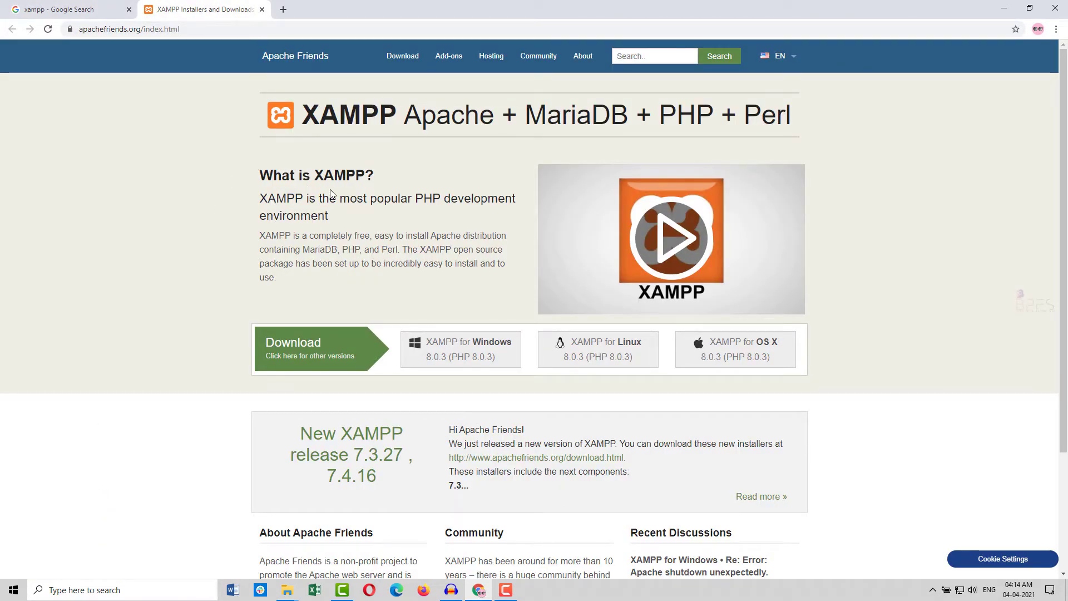
left_click(86, 8)
left_click(163, 5)
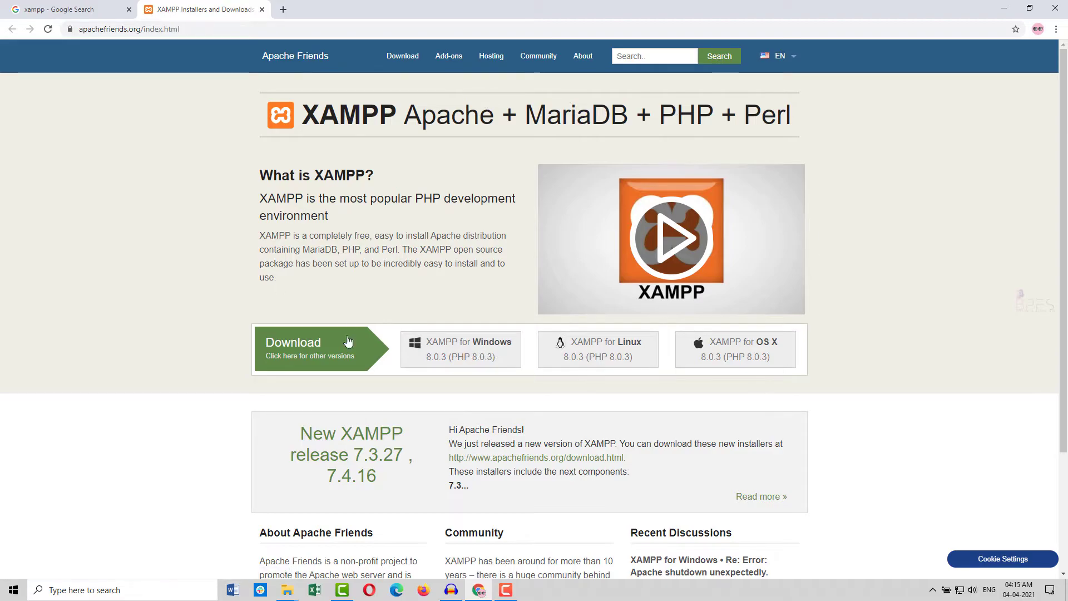
Download XAMPP for Windows 8.0.3, display the full downloads list, and close all other tabs.
left_click(461, 354)
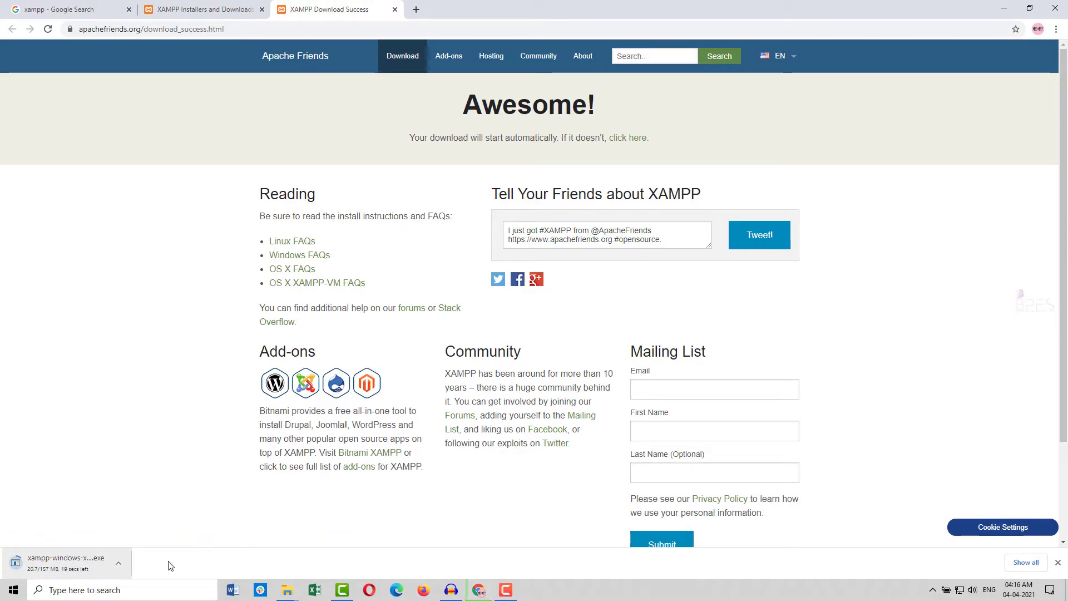
left_click(1023, 563)
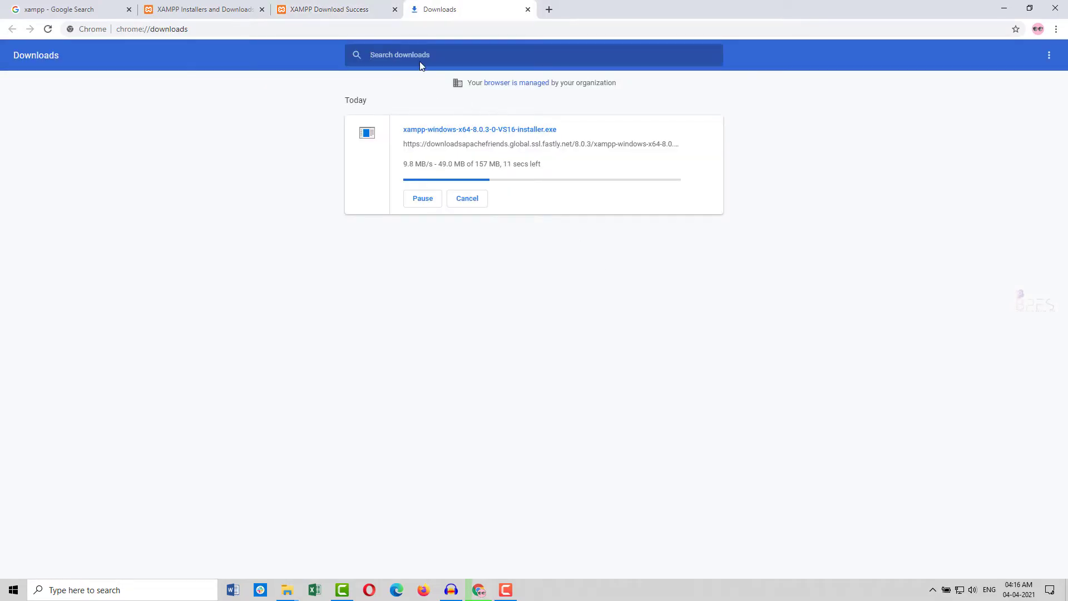
left_click(262, 10)
left_click(262, 9)
left_click(89, 8)
left_click(158, 8)
left_click(130, 10)
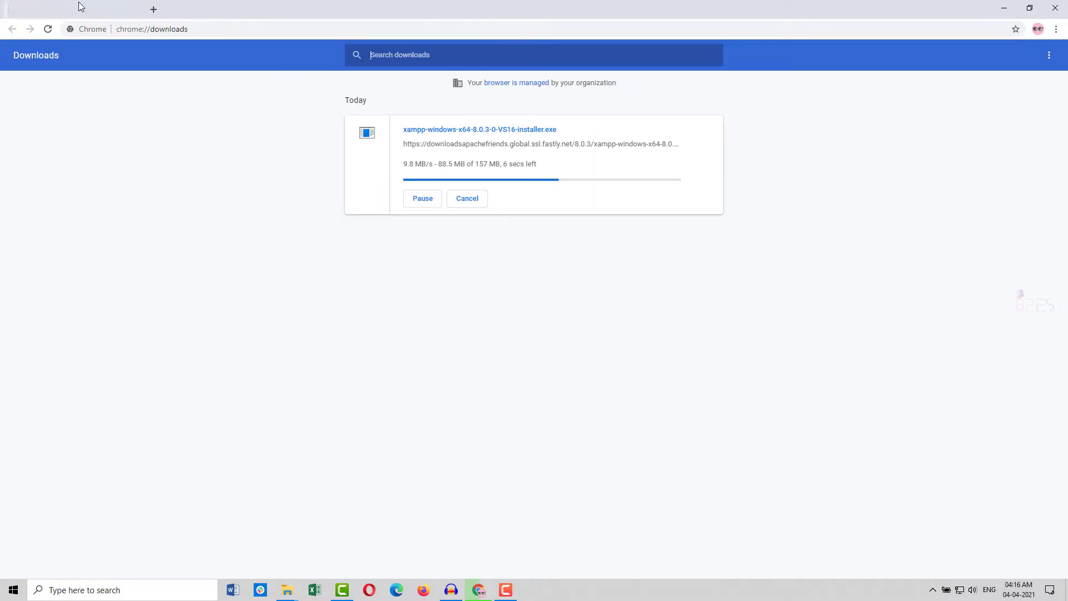
Search Google for "wordpress" in a new tab and open the WordPress.org download page.
left_click(146, 9)
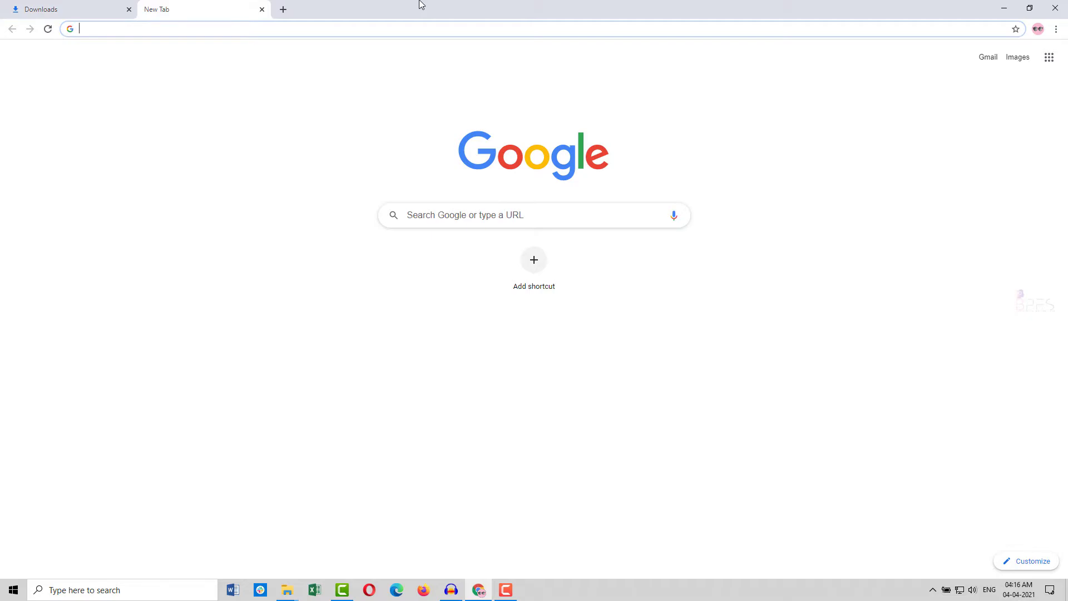
type("wordpress")
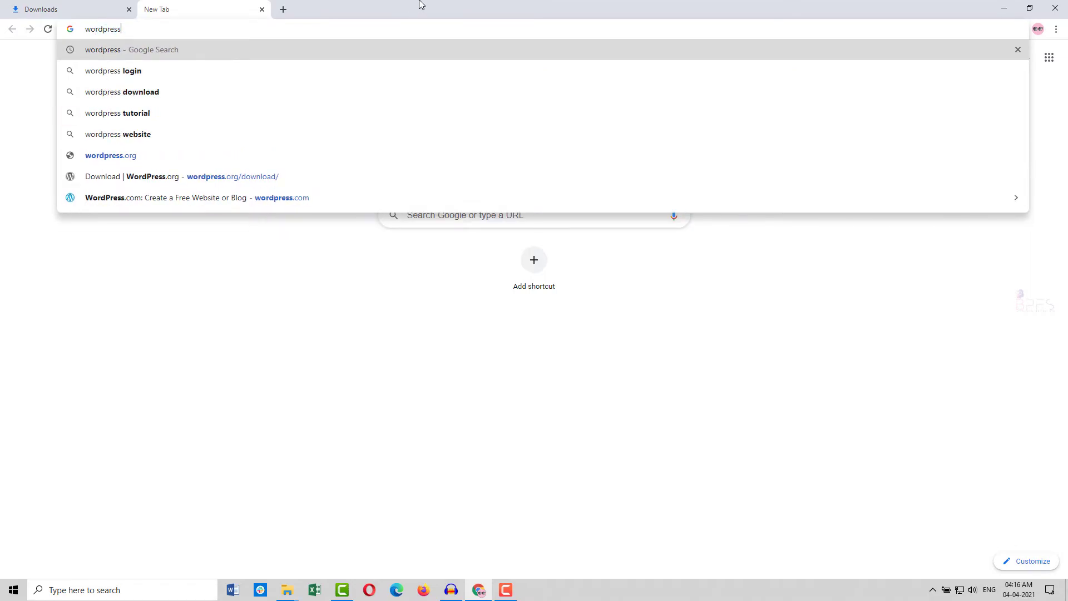
key("Return")
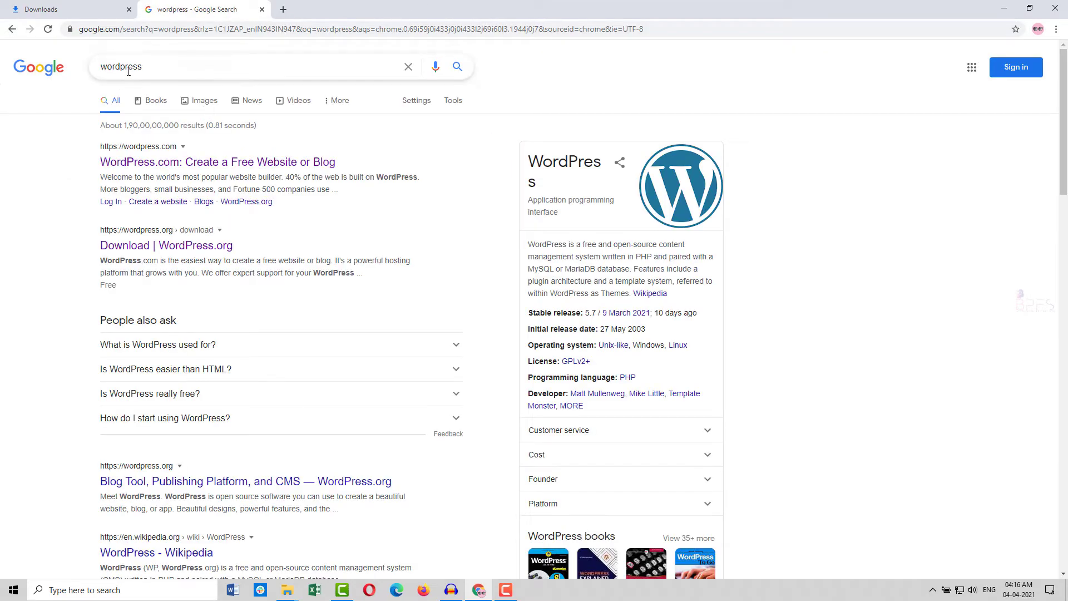
left_click(140, 252)
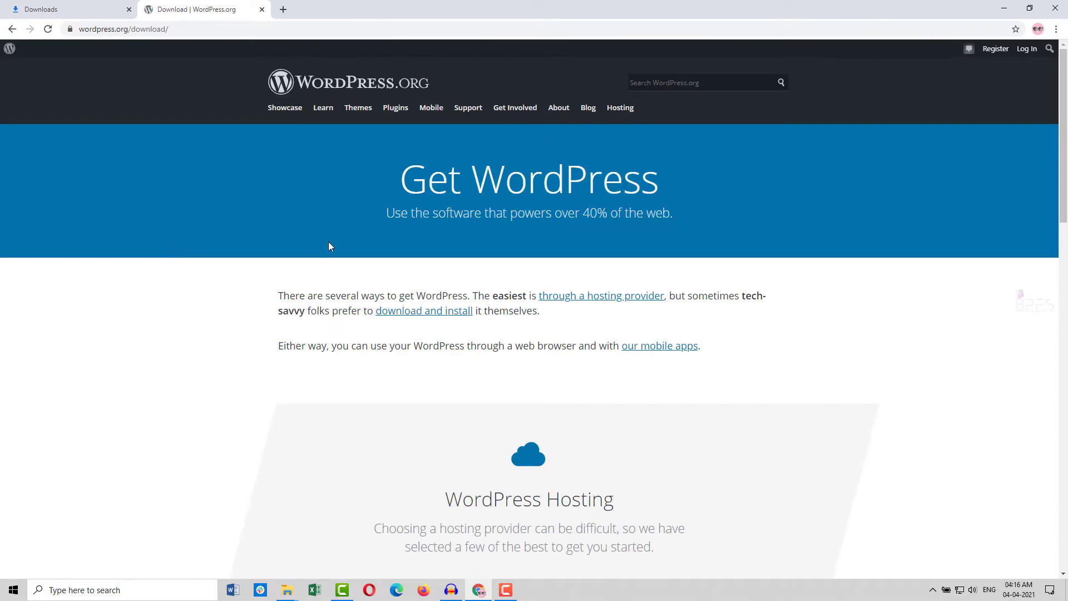
Download the WordPress 5.7 zip from the download and install section, and show all downloads.
left_click(437, 316)
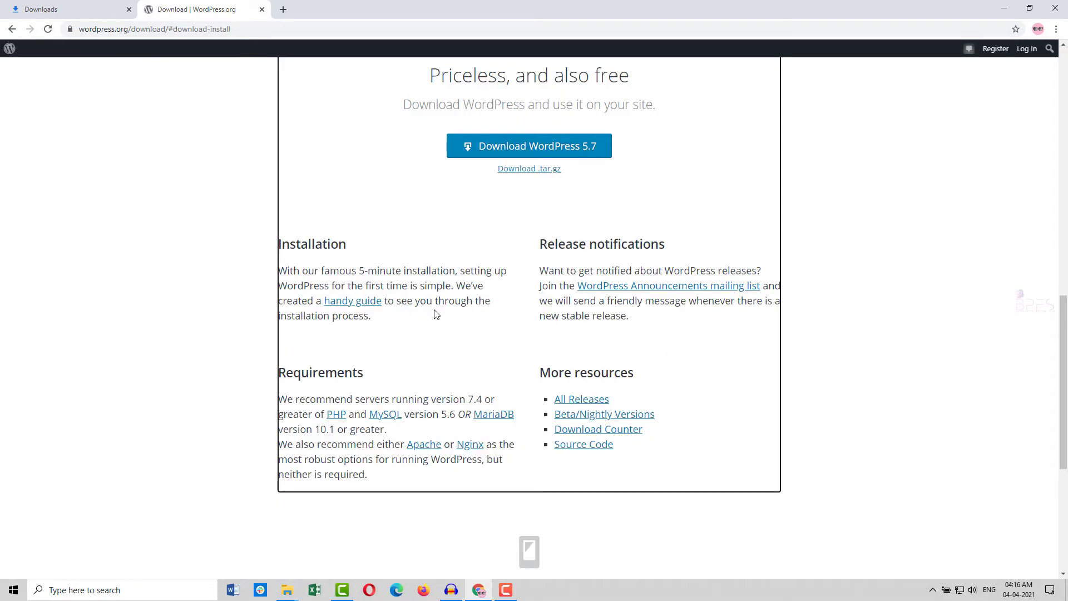
left_click(529, 146)
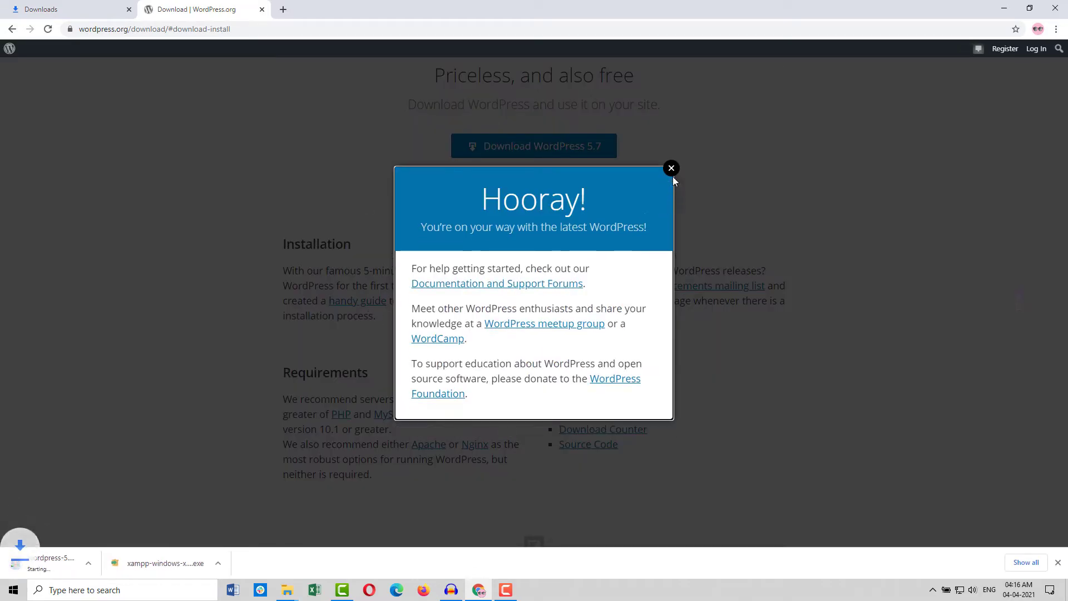
left_click(671, 184)
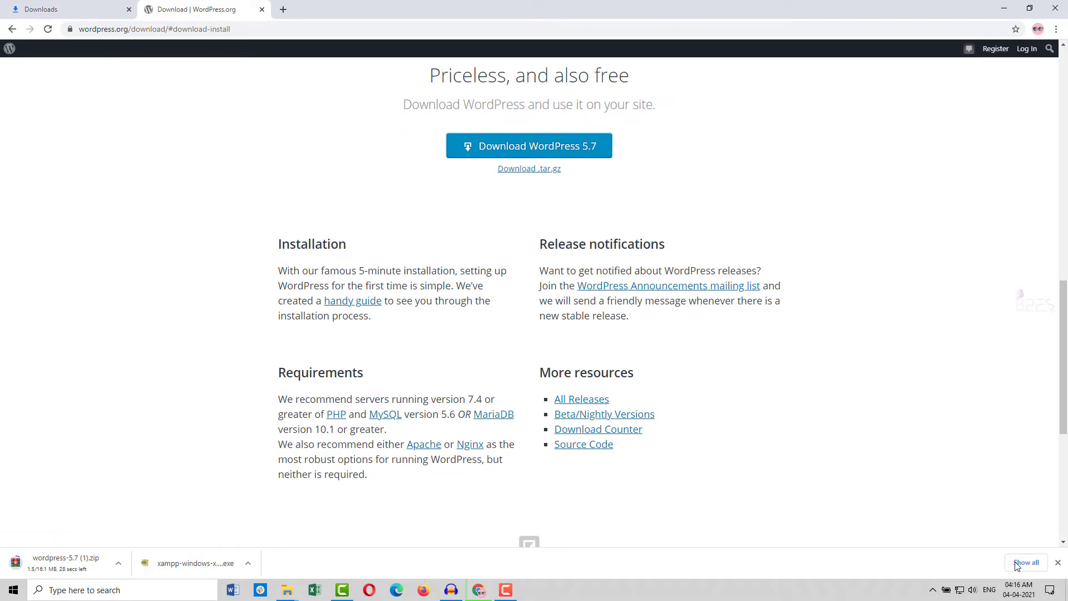
left_click(1017, 562)
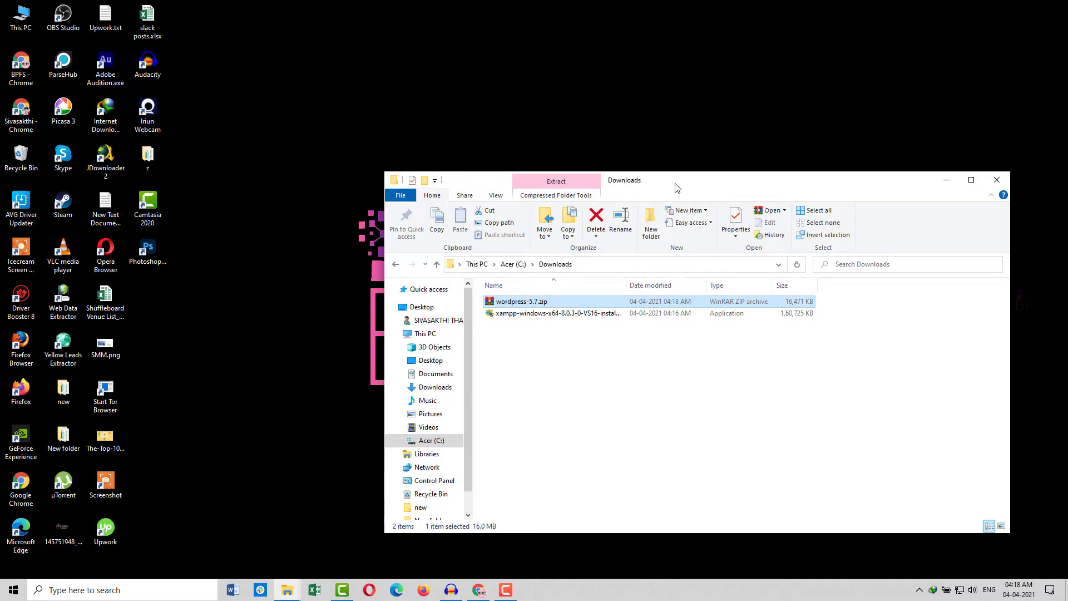
Maximize the Downloads folder window and display the WordPress zip and XAMPP installer as large thumbnails.
double_click(675, 183)
left_click_drag(381, 235, 126, 104)
left_click(175, 187)
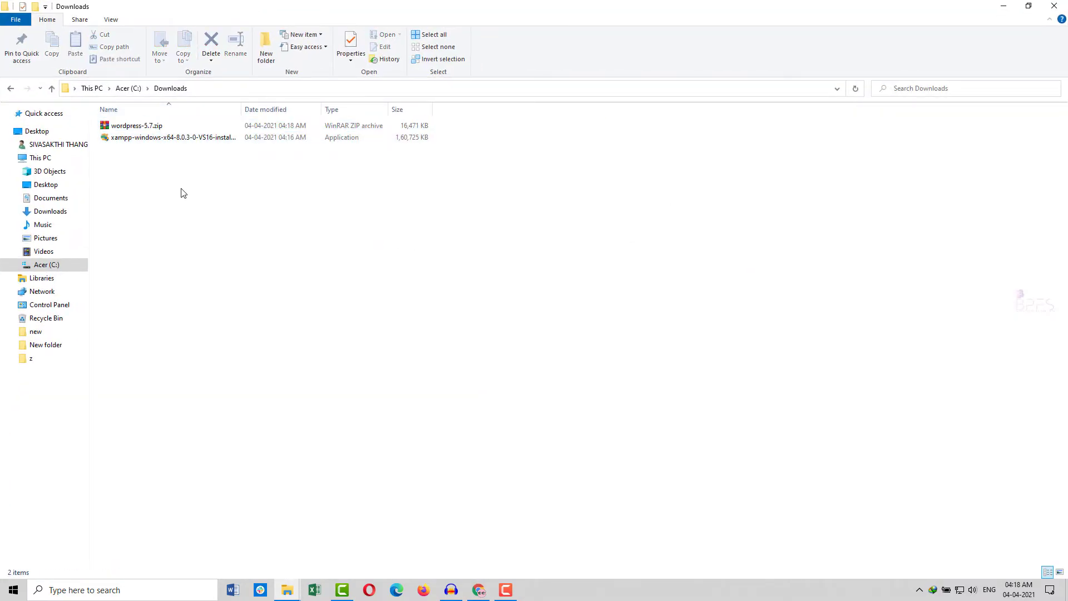
left_click(154, 127)
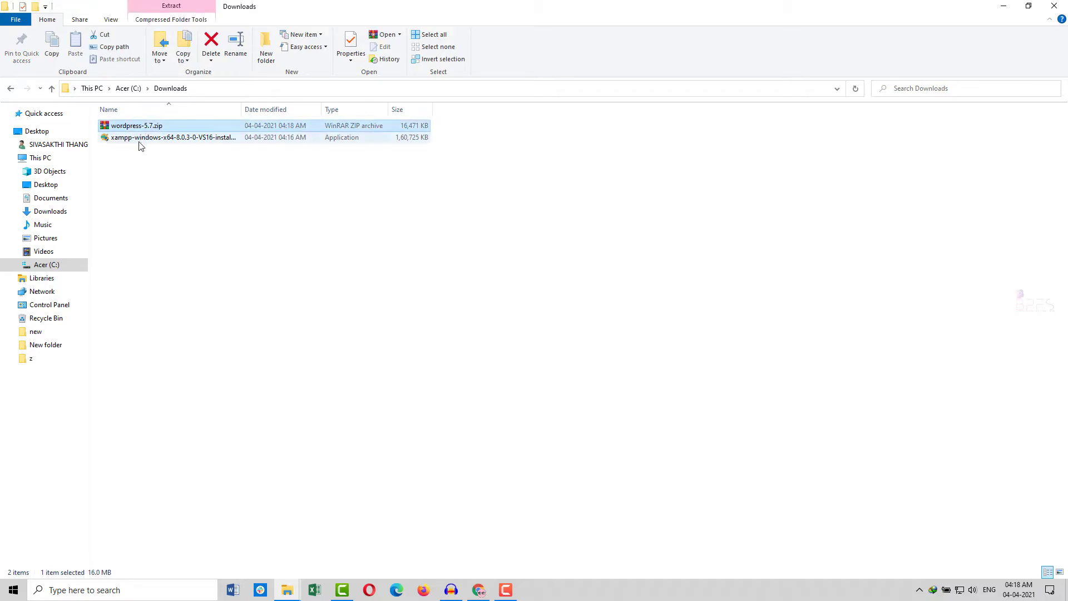
left_click(140, 142)
double_click(242, 109)
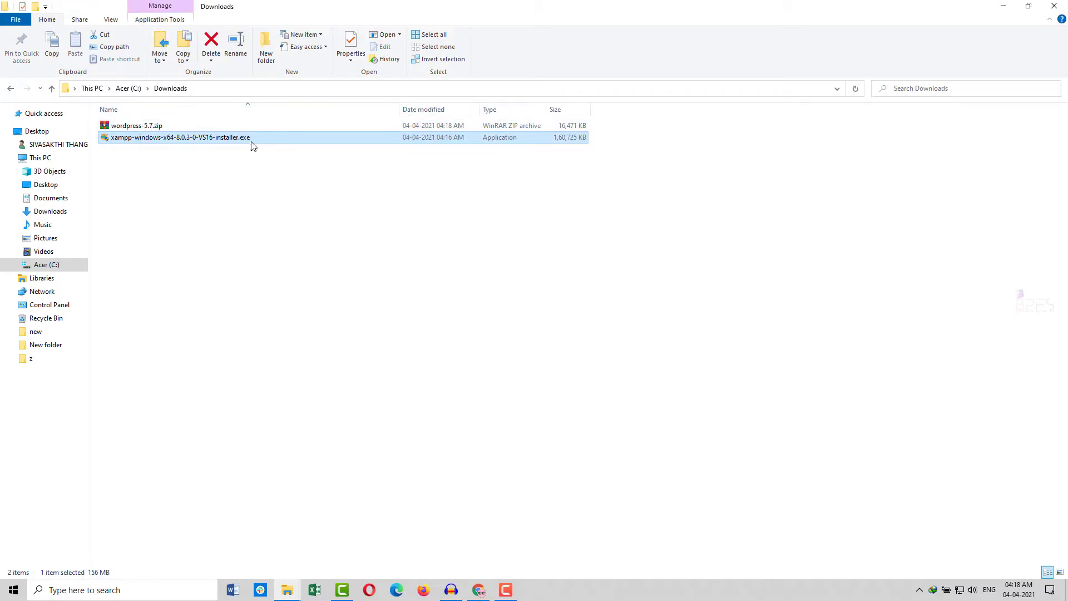
left_click(1059, 572)
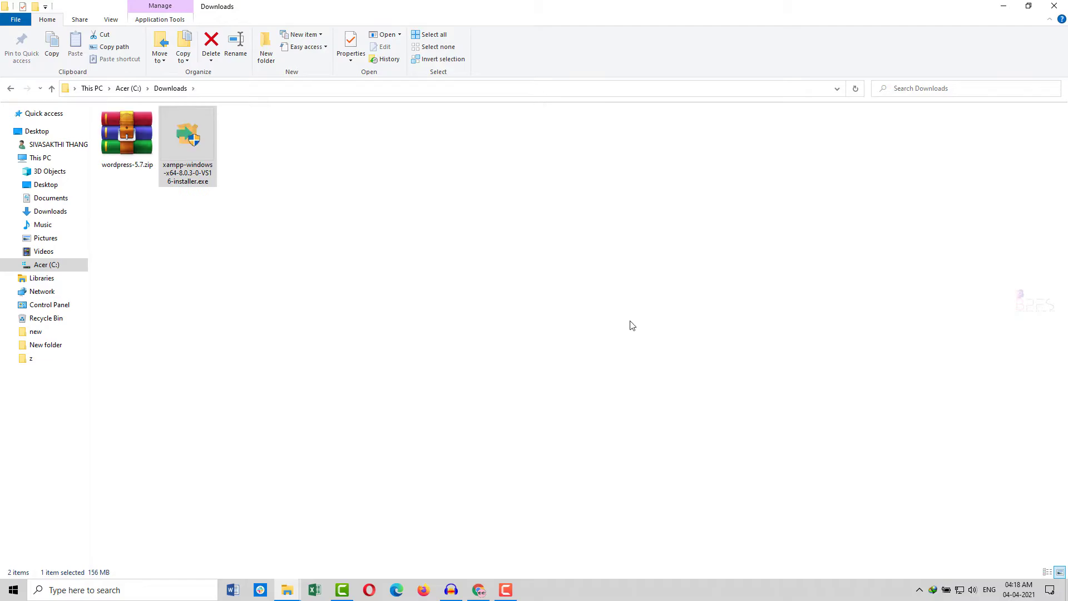
Extract wordpress-5.7.zip into its own wordpress-5.7 folder in Downloads.
right_click(148, 134)
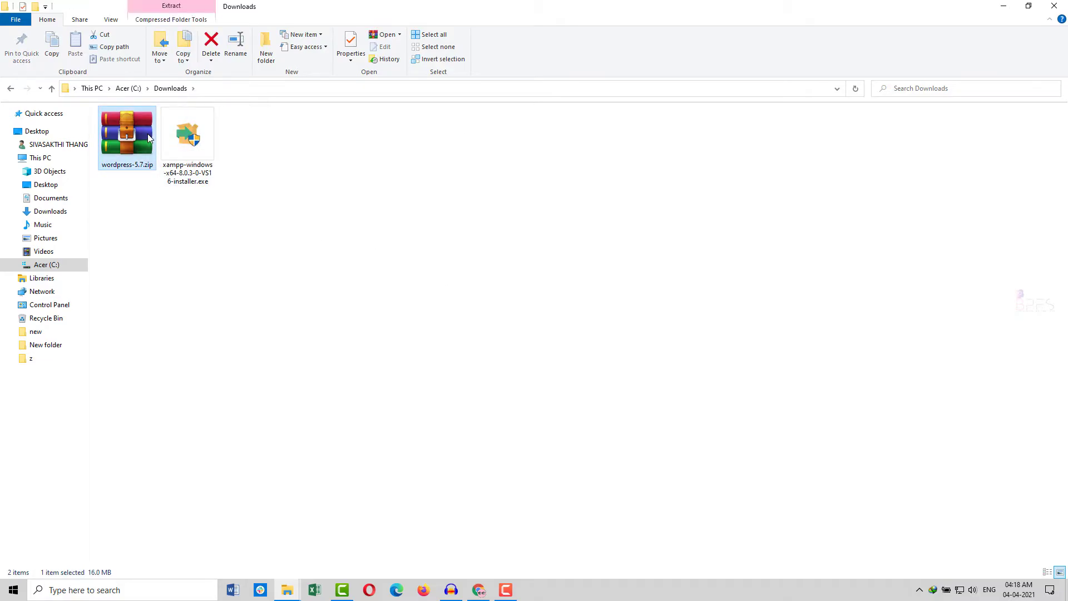
left_click(216, 206)
left_click(564, 420)
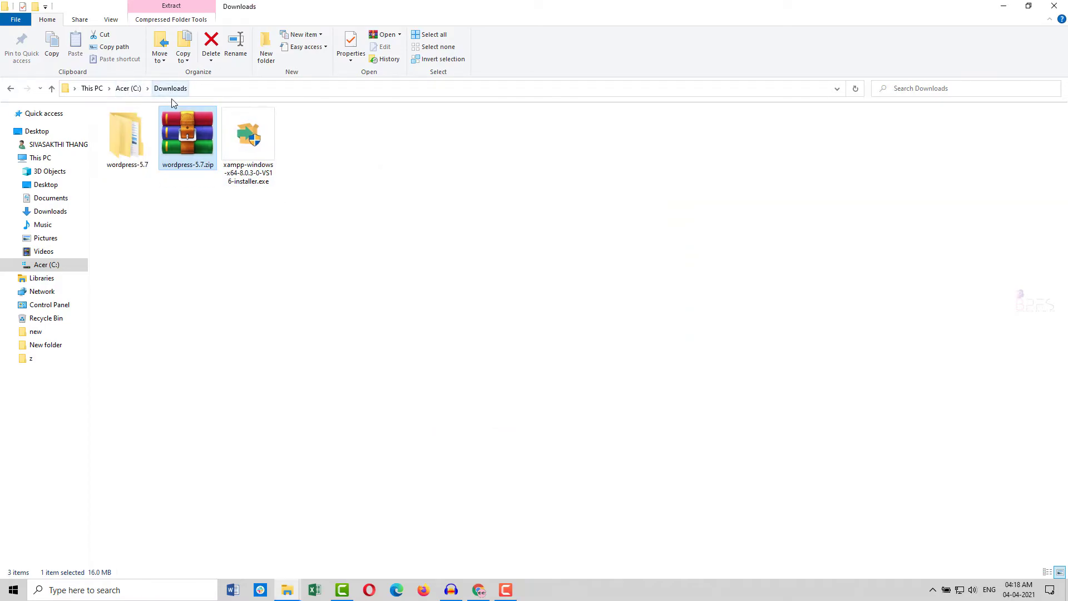
left_click_drag(265, 219, 109, 108)
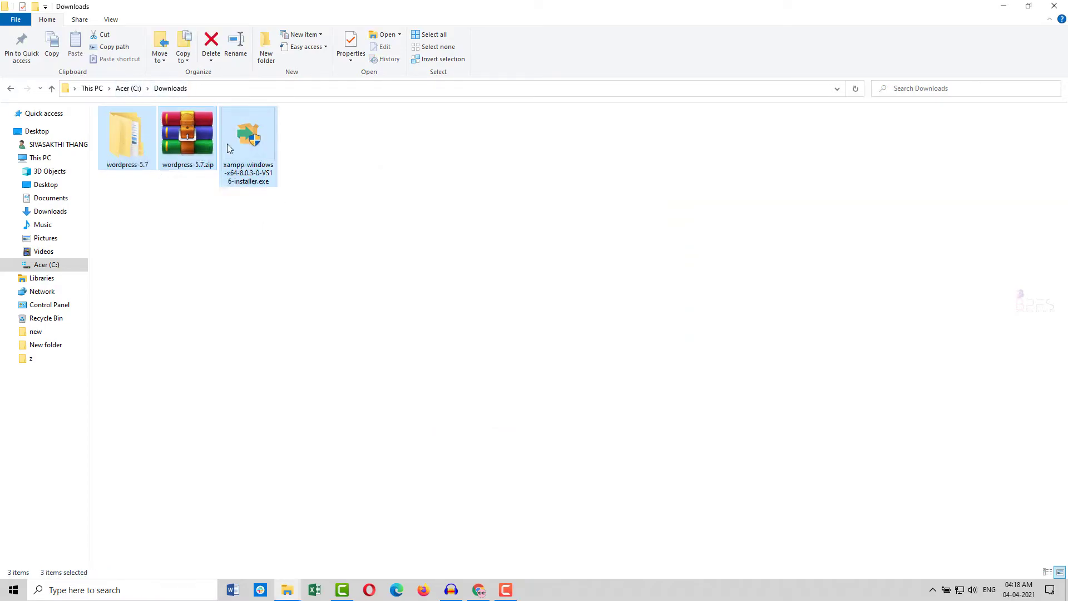
left_click(188, 165)
Examine the WordPress files in the wordpress folder inside the extracted wordpress-5.7 folder, and return to Downloads.
double_click(122, 149)
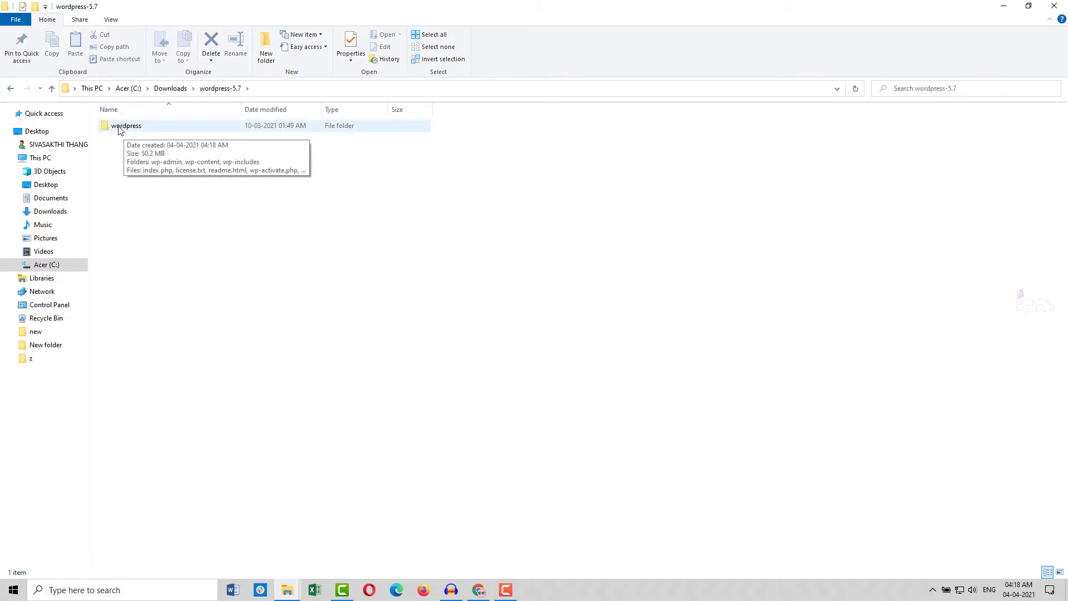
double_click(132, 128)
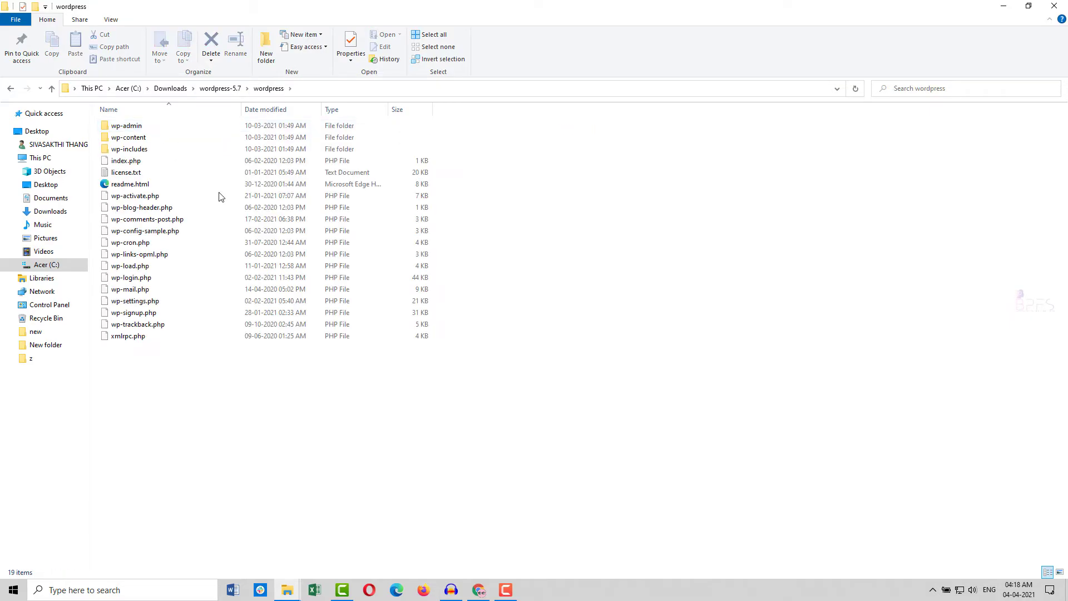
left_click_drag(199, 377, 142, 123)
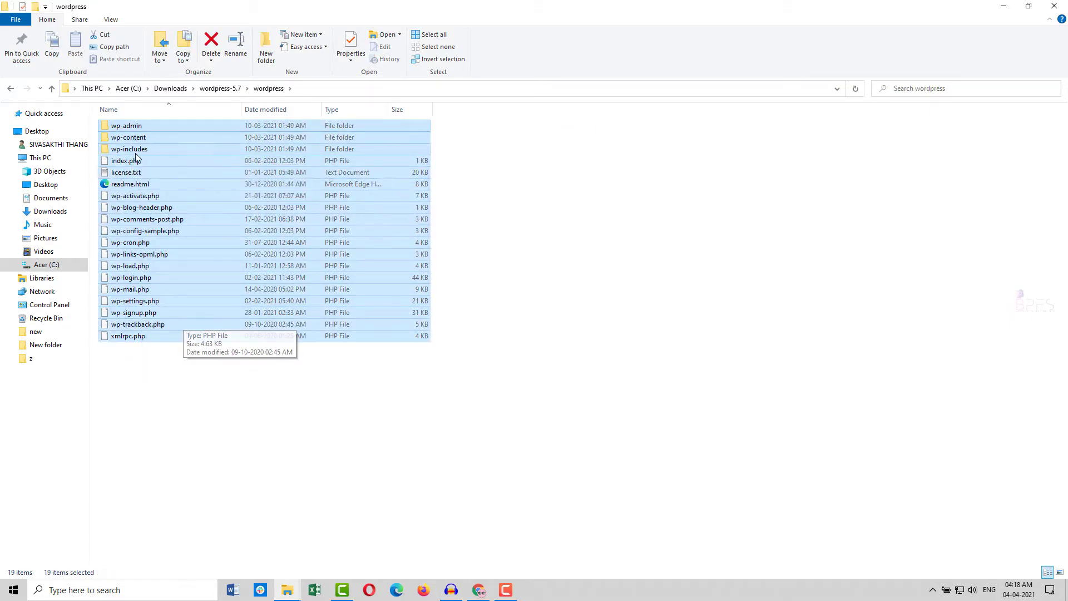
left_click(9, 88)
Run the XAMPP 8.0.3 installer, dismiss the UAC warning, and continue with all components selected.
left_click(247, 161)
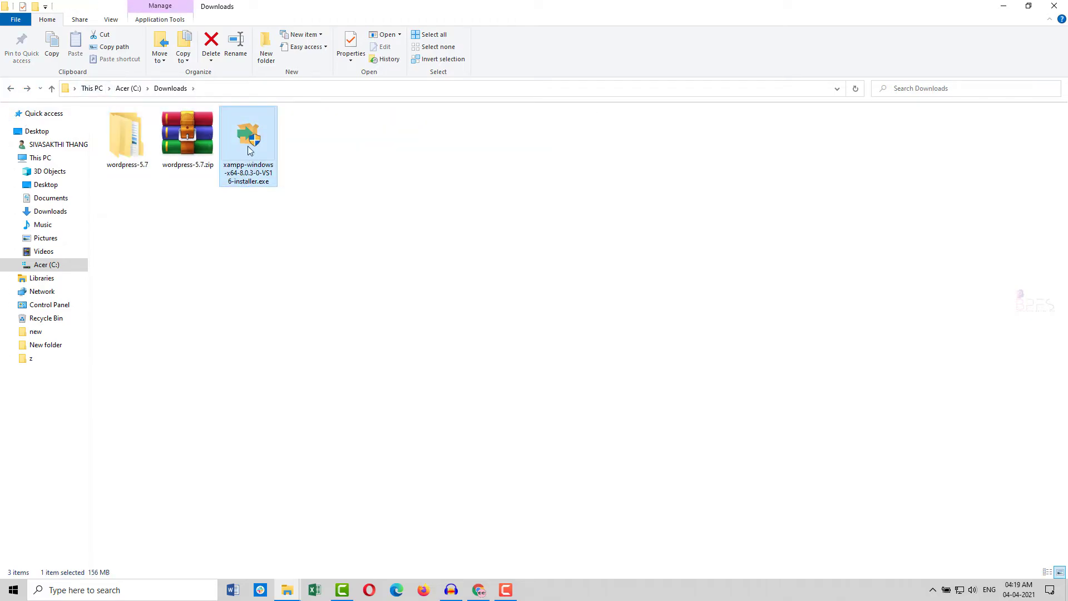
double_click(248, 150)
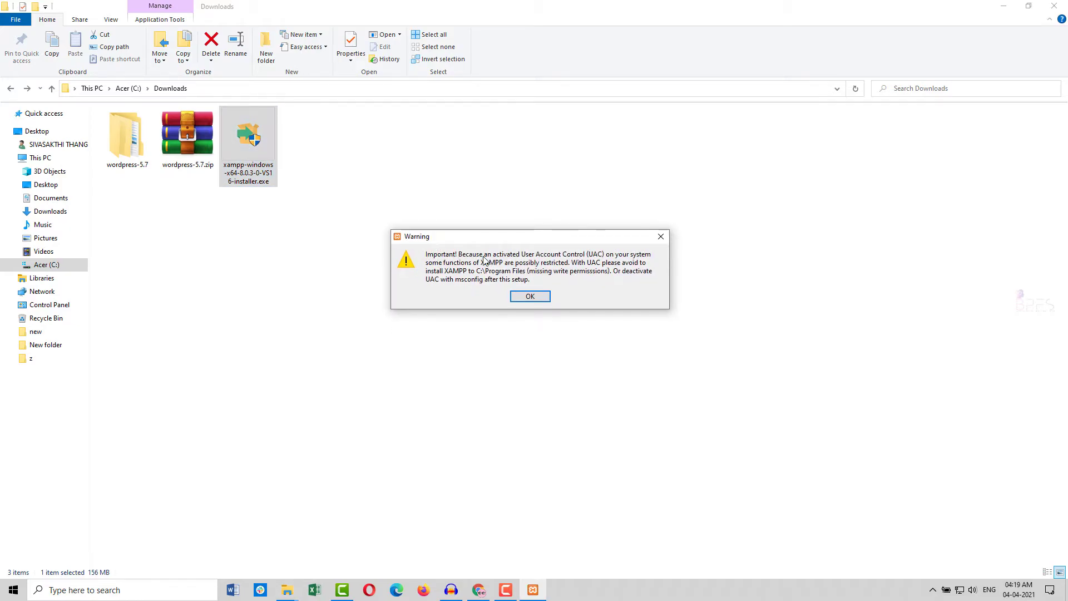
left_click(531, 297)
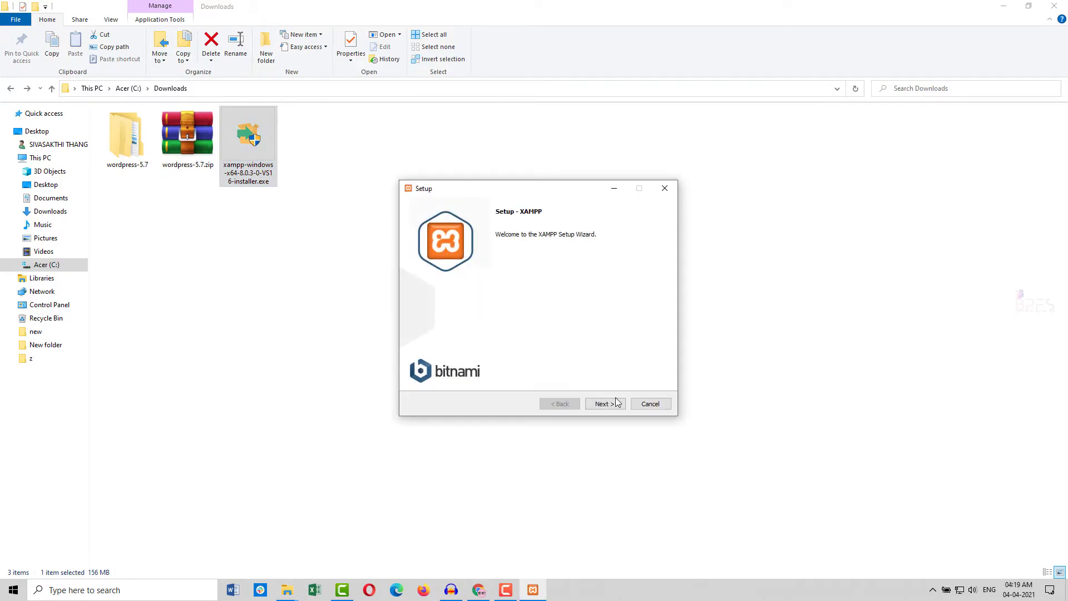
left_click(602, 409)
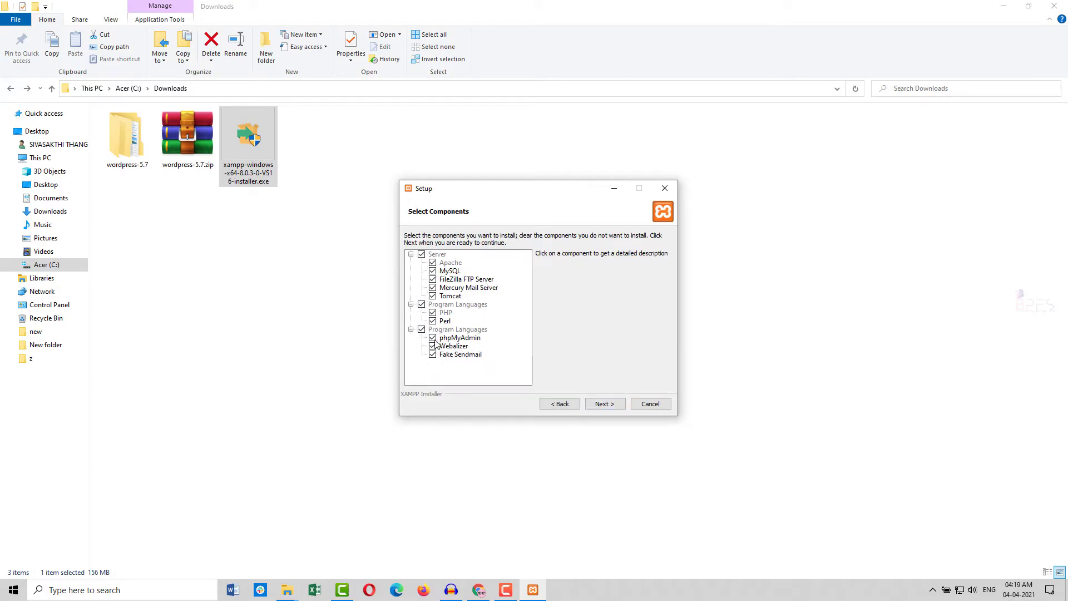
left_click(604, 404)
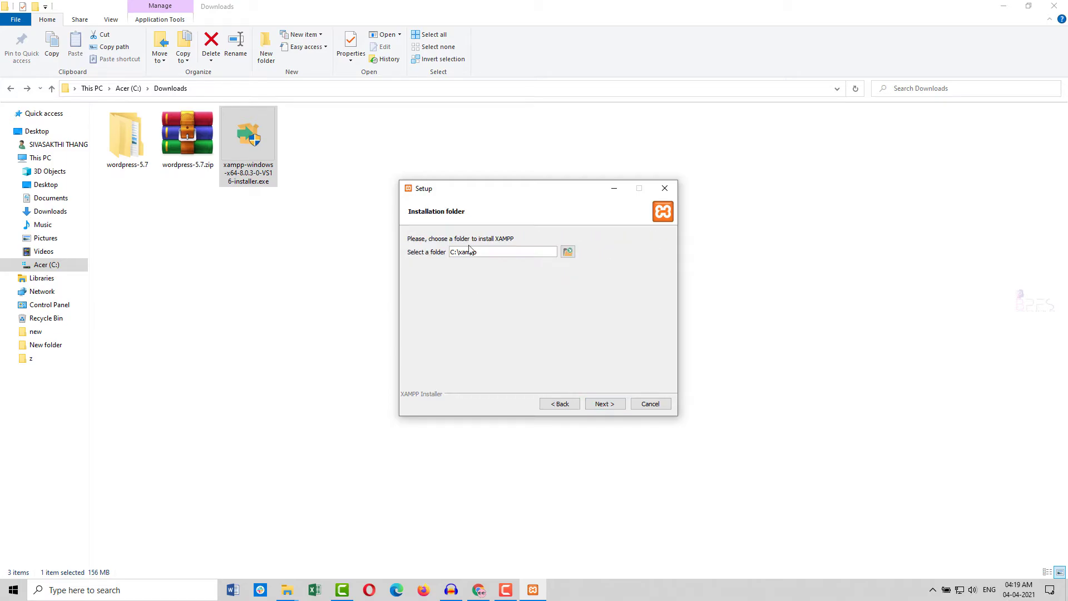
Check the C: drive in File Explorer, and accept C:\xampp as the XAMPP installation folder.
left_click_drag(479, 252, 450, 252)
left_click(465, 253)
left_click_drag(481, 254, 425, 249)
left_click(54, 265)
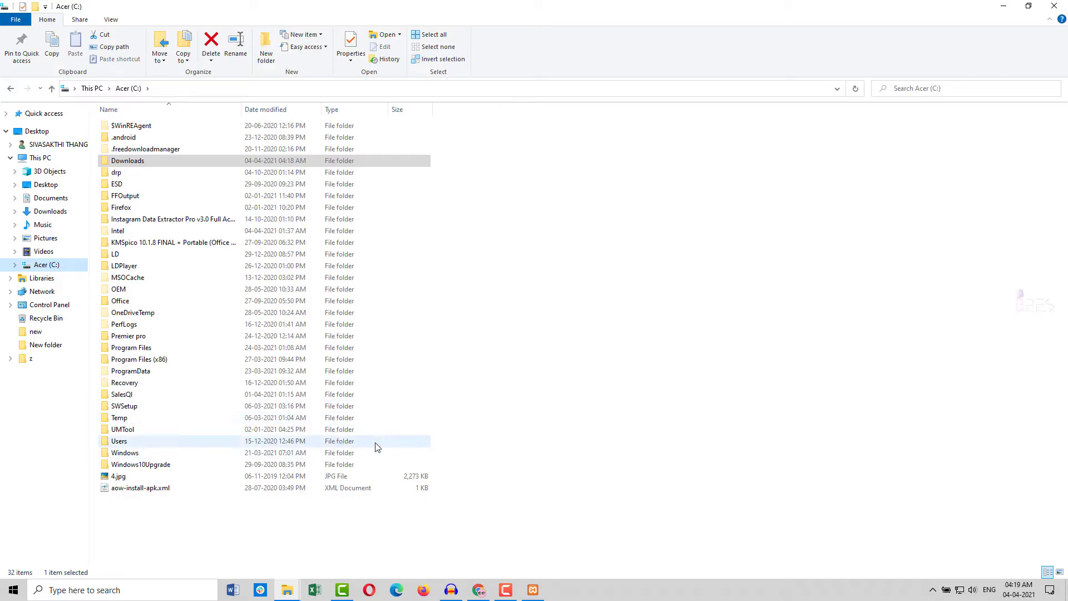
left_click(533, 590)
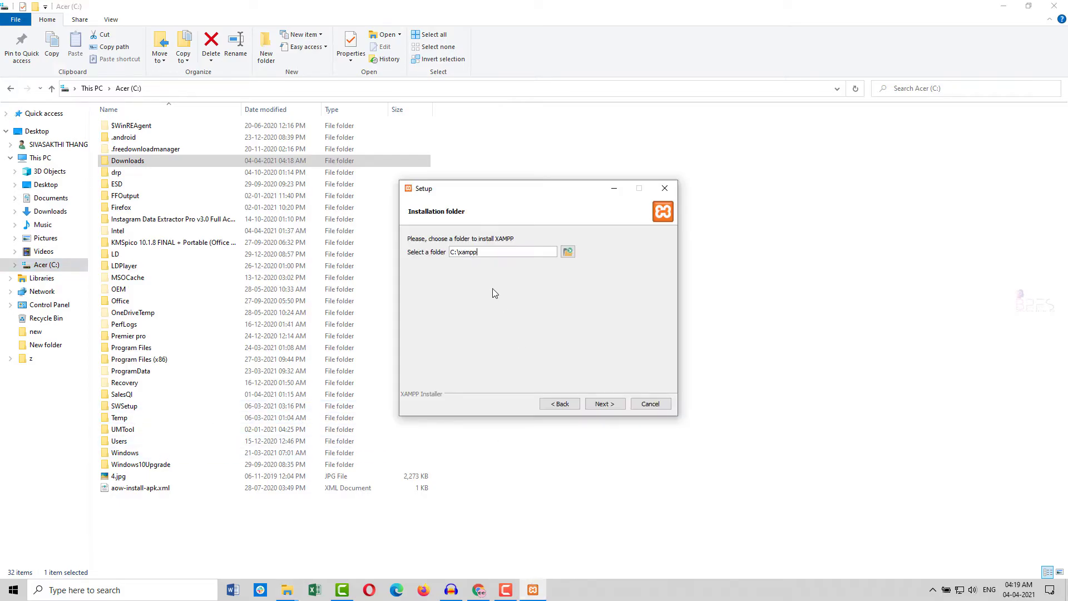
double_click(470, 252)
left_click_drag(450, 252, 472, 254)
left_click(483, 255)
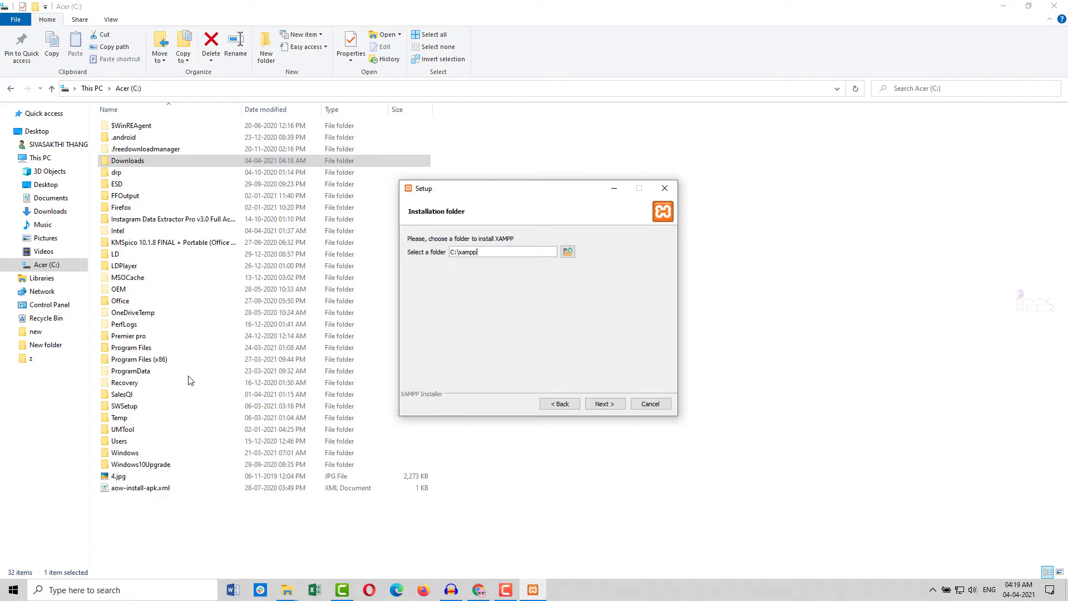
left_click(613, 405)
Choose English as the Control Panel language, continue past the Bitnami page, and start the XAMPP installation.
left_click(504, 253)
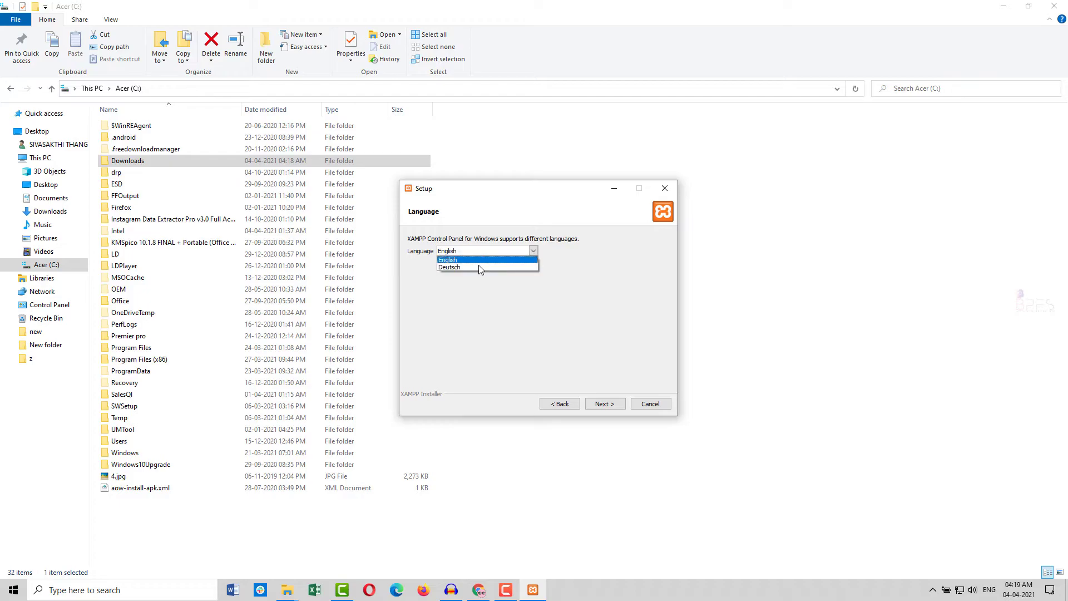
left_click(477, 259)
left_click(612, 404)
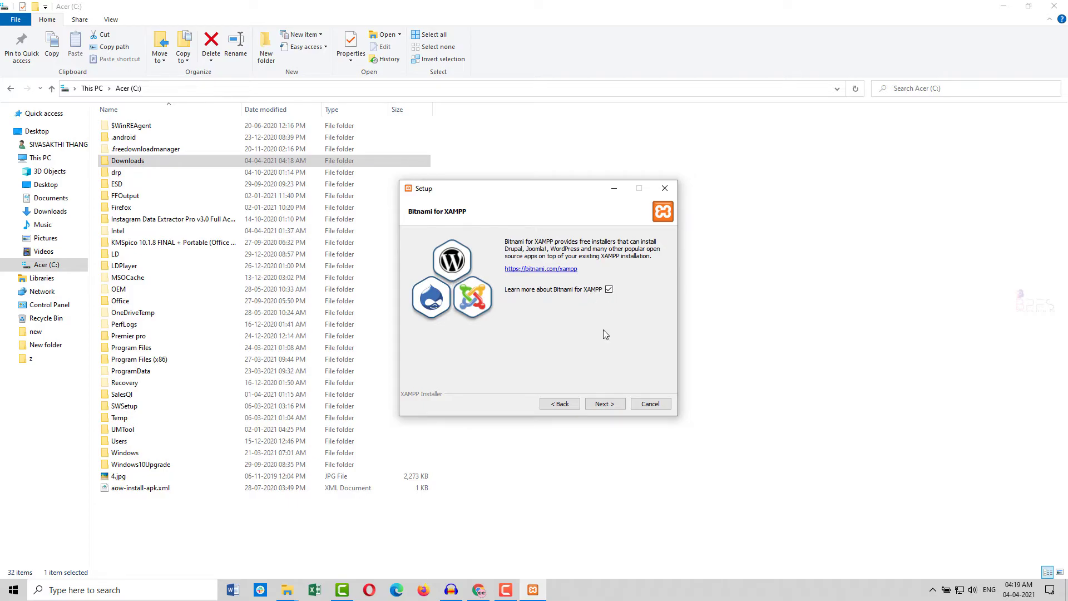
left_click(610, 400)
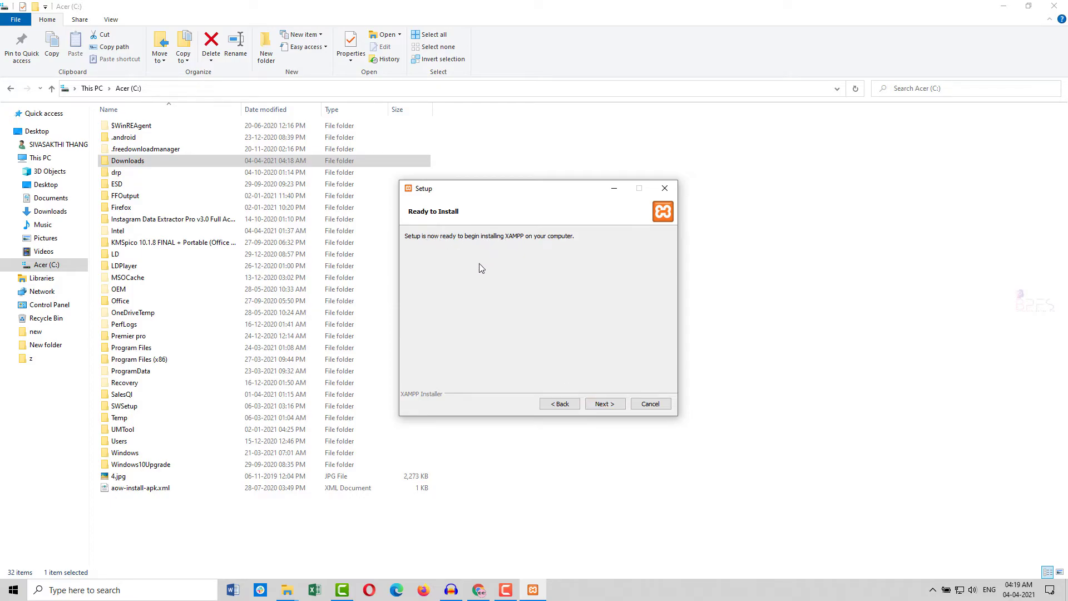
left_click(604, 403)
left_click_drag(487, 190, 512, 203)
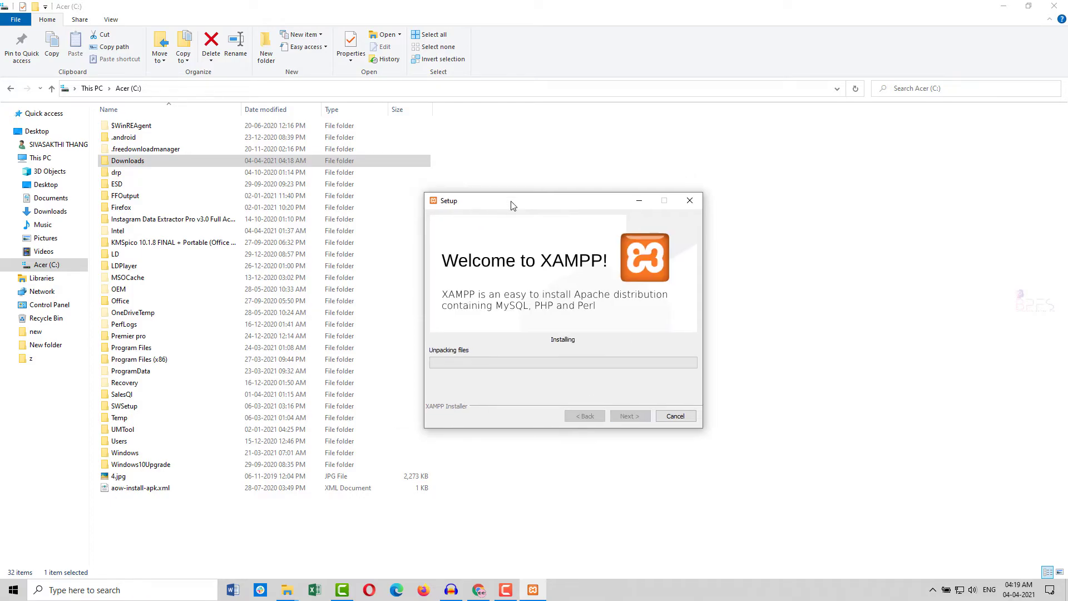
Minimize File Explorer to clear the desktop, and finish the XAMPP setup without starting the Control Panel.
left_click(1002, 6)
right_click(829, 120)
left_click(859, 153)
left_click_drag(616, 195, 929, 209)
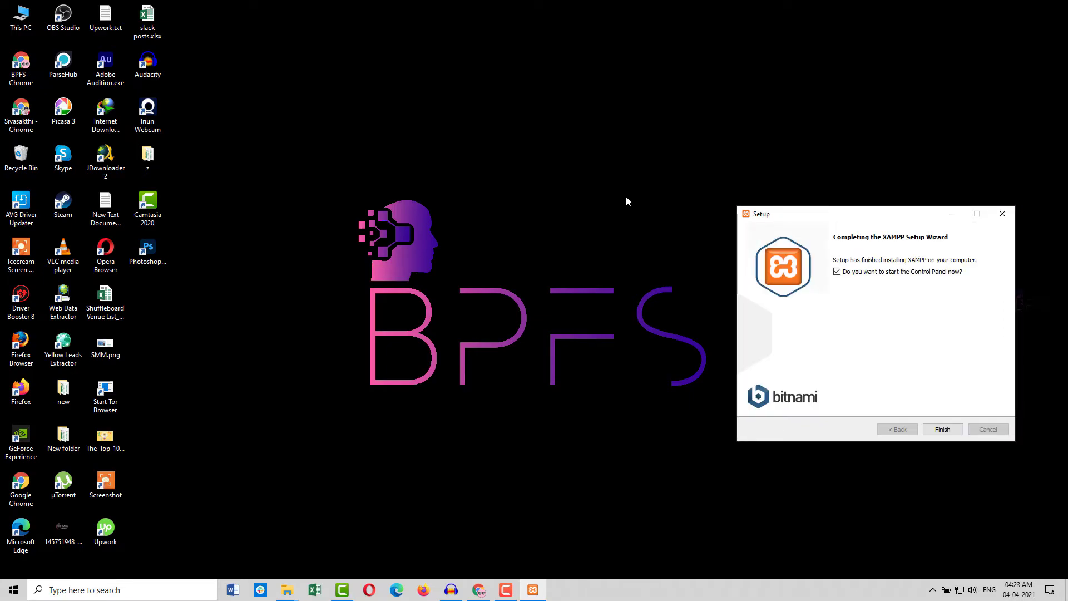
left_click(839, 273)
left_click(942, 429)
right_click(556, 214)
left_click(579, 243)
Open the xampp folder on the C: drive, look through the installed files, and return to the desktop.
double_click(20, 14)
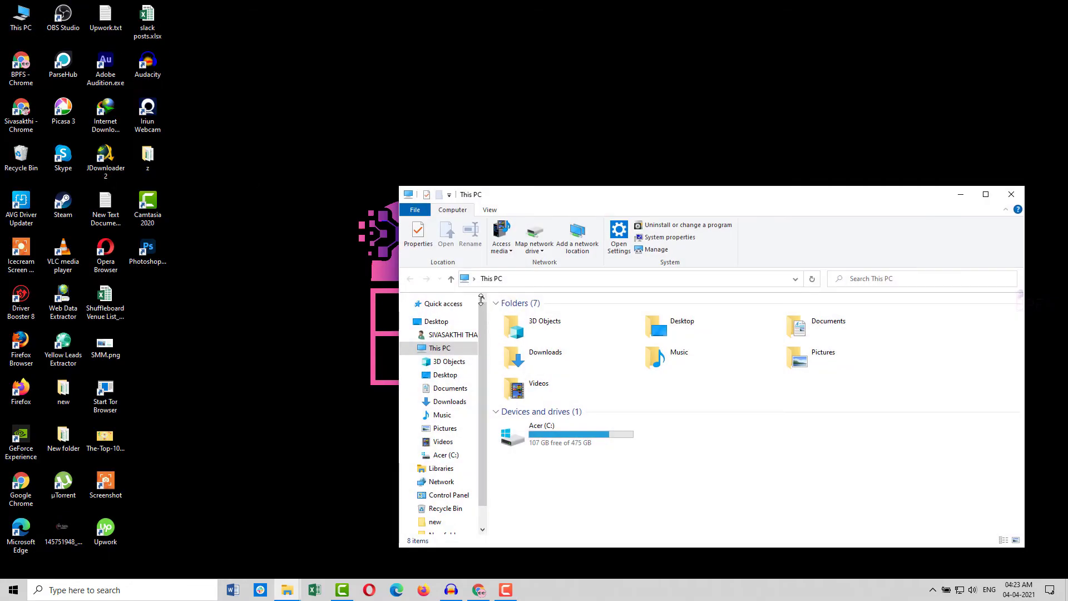
double_click(551, 433)
double_click(627, 203)
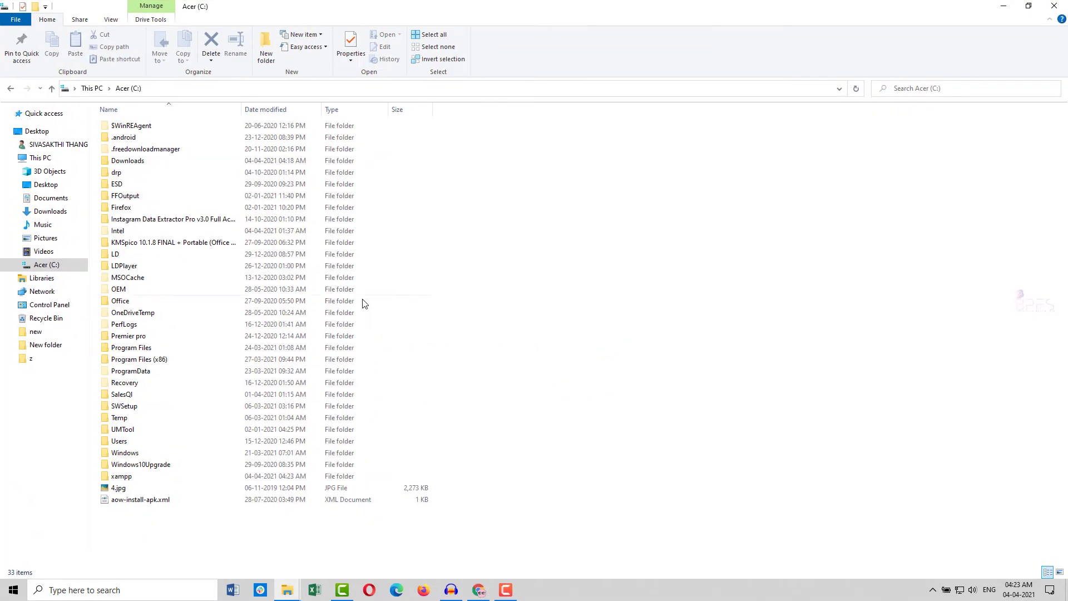
double_click(125, 477)
right_click(503, 189)
left_click(536, 232)
scroll(444, 273, "down", 5)
scroll(435, 274, "up", 5)
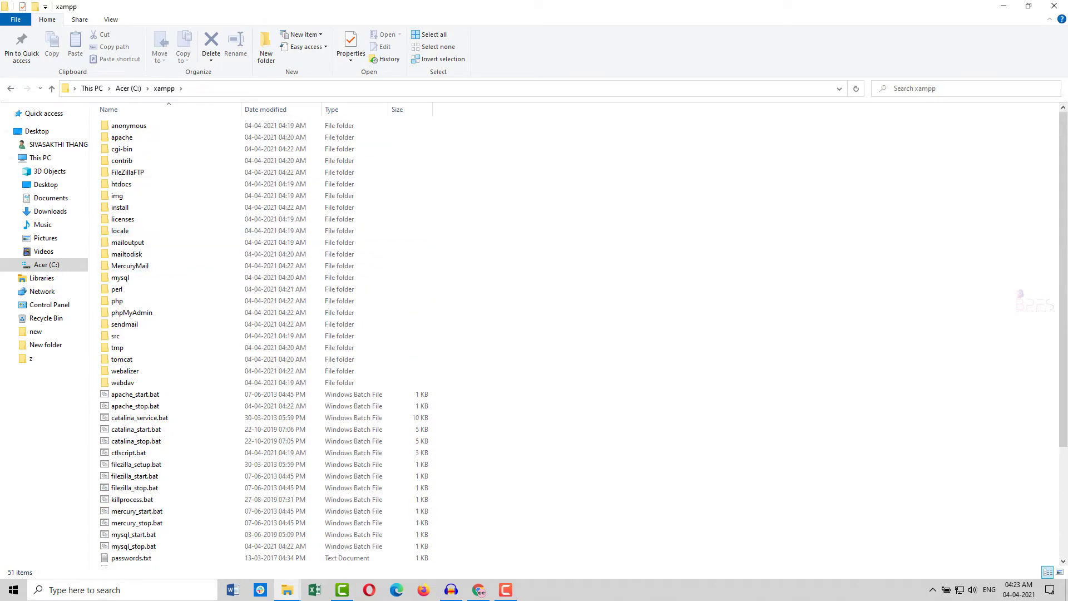
left_click(10, 88)
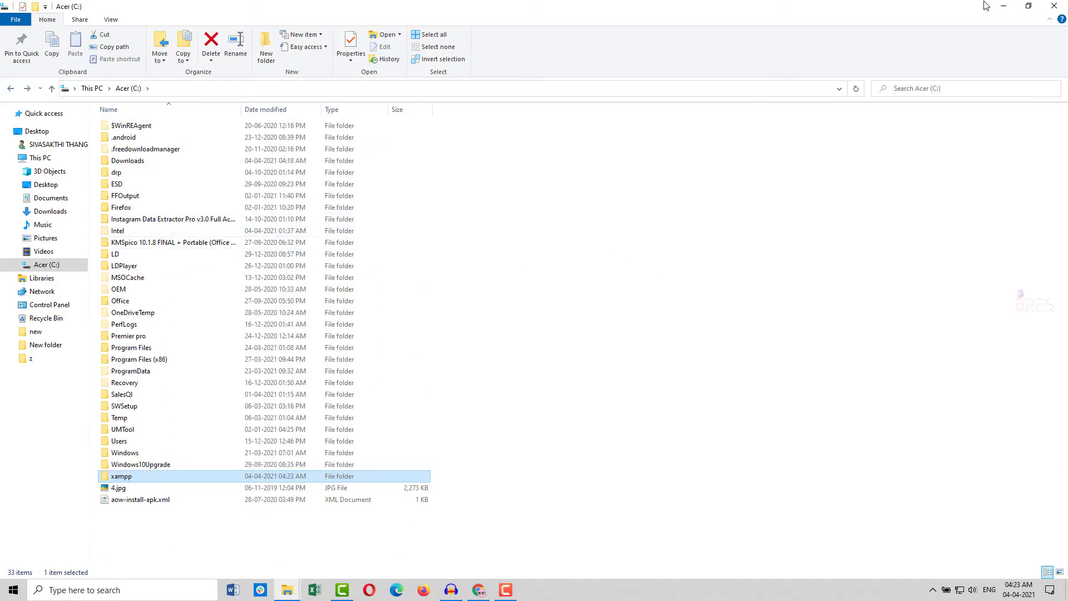
left_click(1002, 6)
right_click(553, 135)
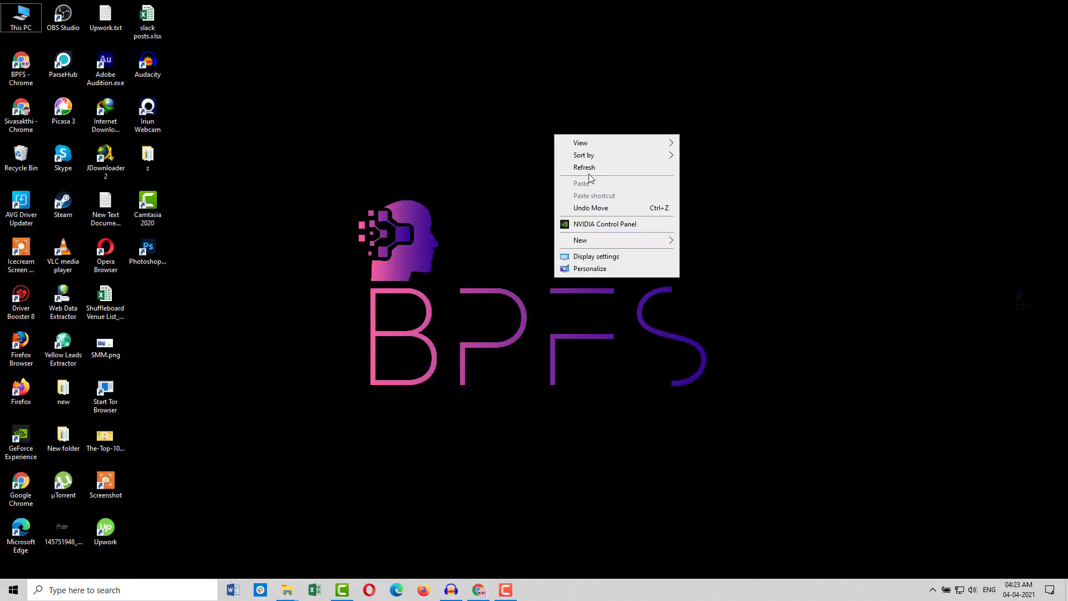
left_click(585, 167)
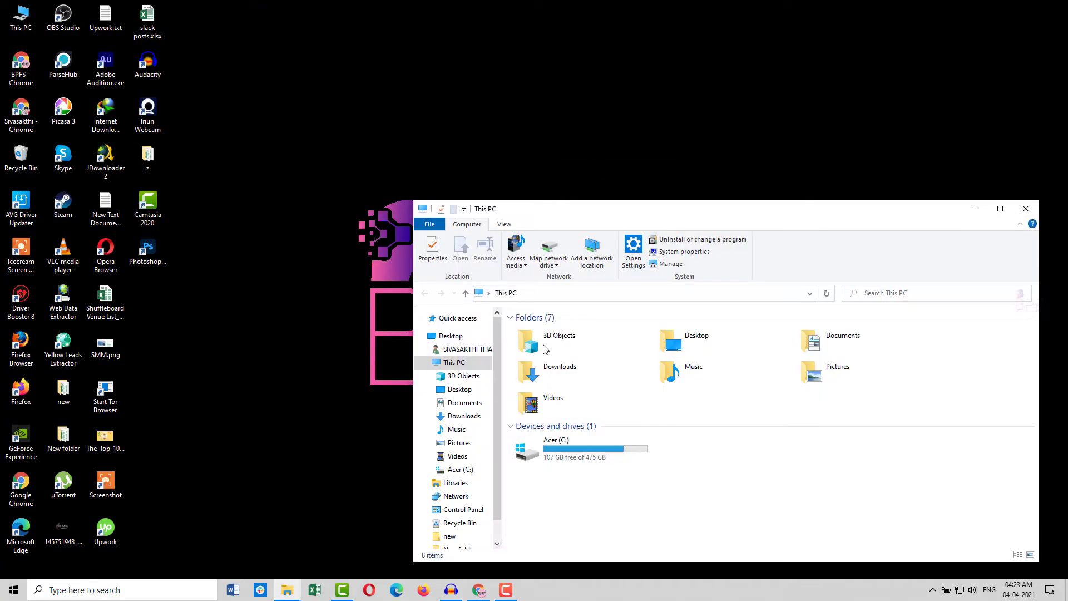
Locate xampp-control.exe in the C:\xampp folder, and close the folder window.
double_click(553, 445)
scroll(561, 378, "down", 5)
double_click(550, 516)
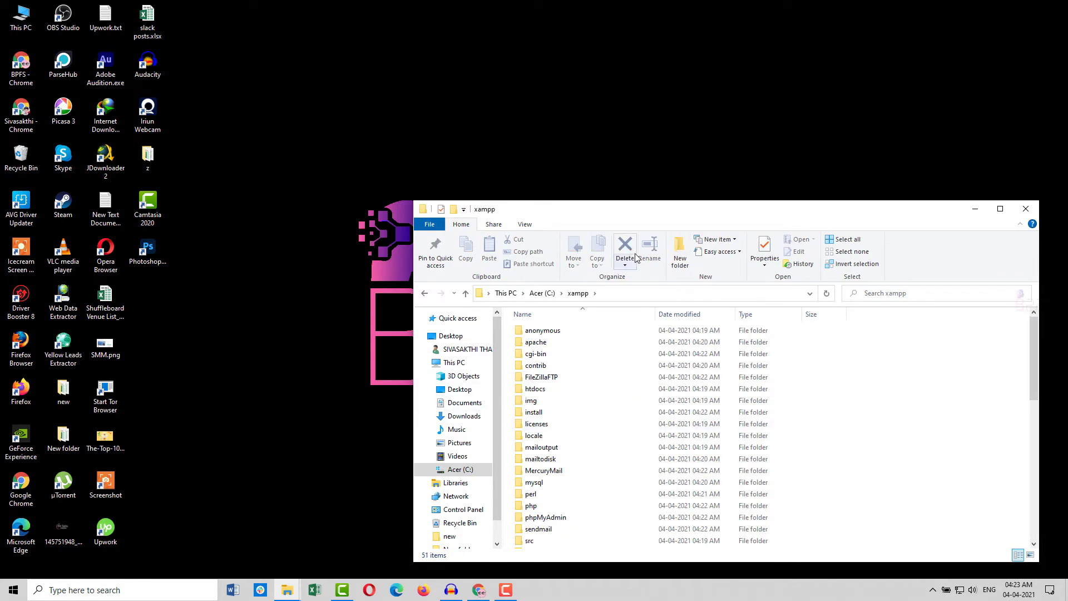
double_click(624, 214)
scroll(221, 298, "down", 5)
left_click(130, 549)
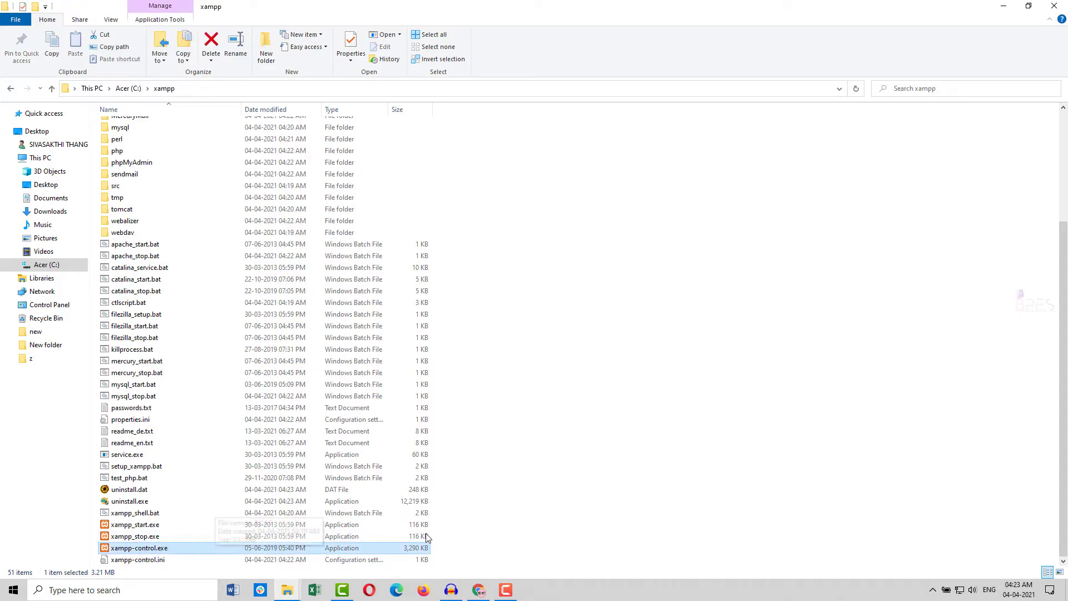
left_click(1053, 6)
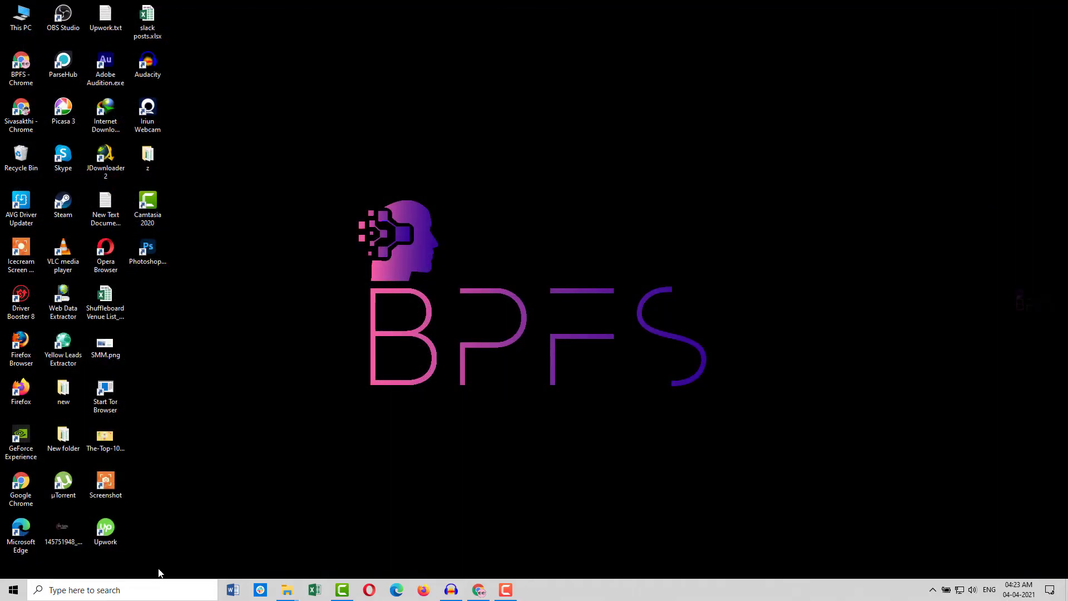
Search Windows for "xampp", launch the XAMPP Control Panel, and enlarge its window to show more of the log.
left_click(155, 584)
type("xampp")
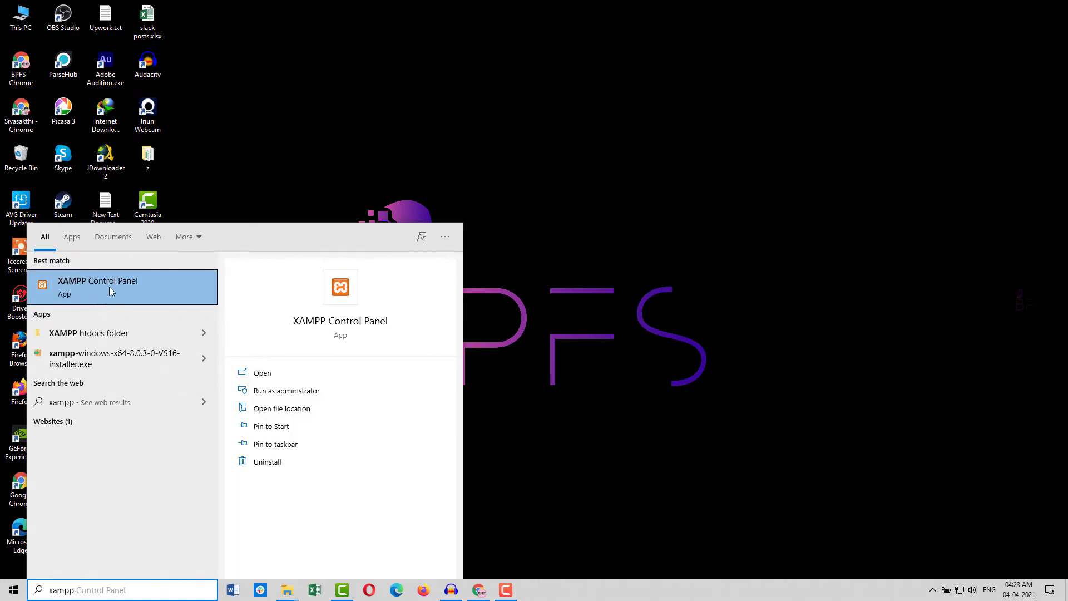
left_click(128, 281)
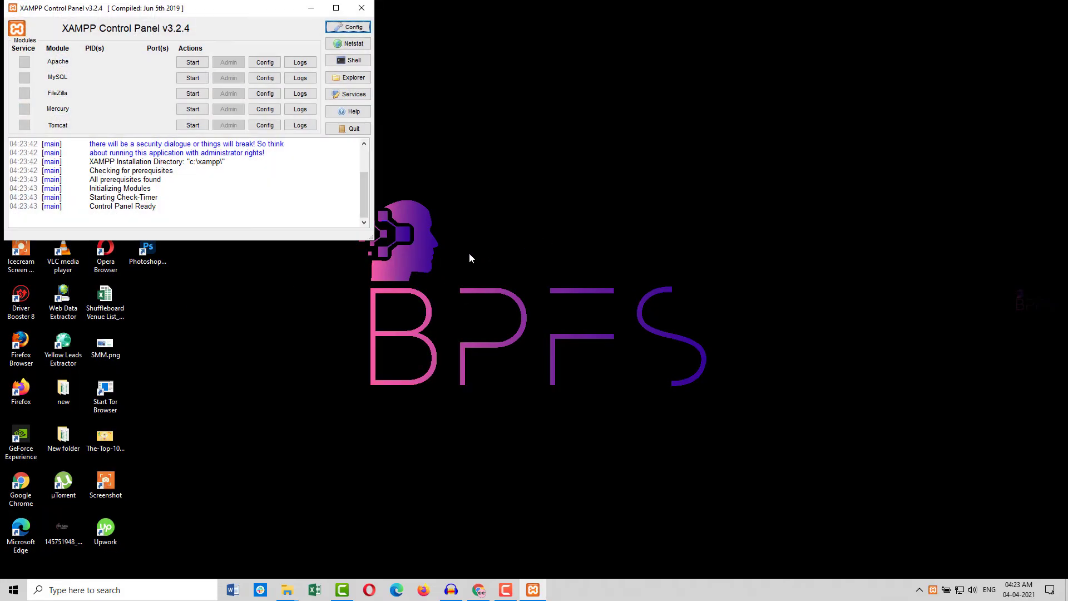
left_click_drag(202, 15, 283, 48)
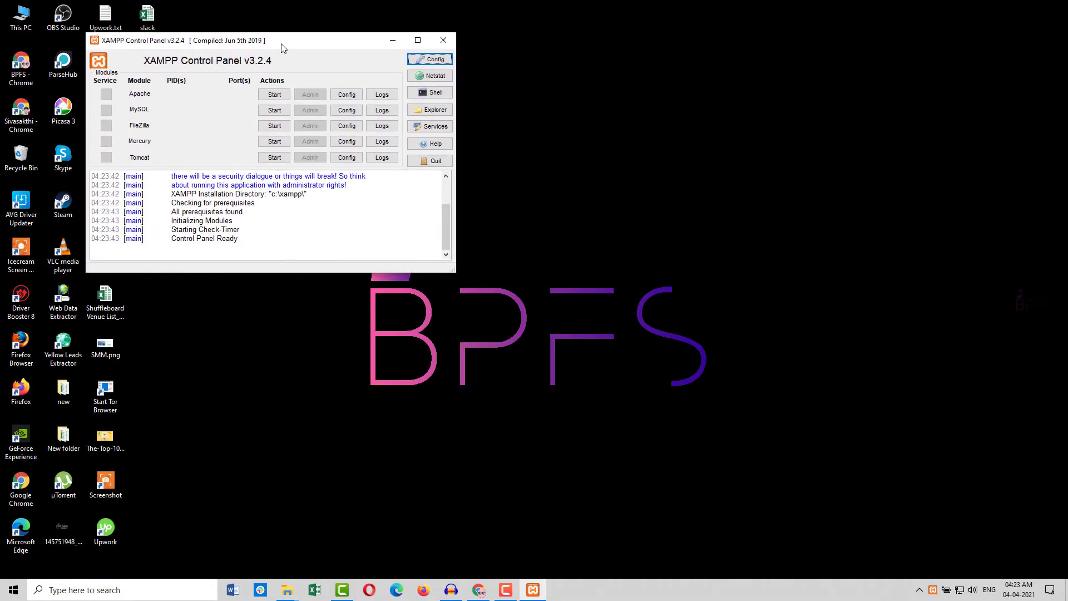
left_click_drag(455, 272, 590, 388)
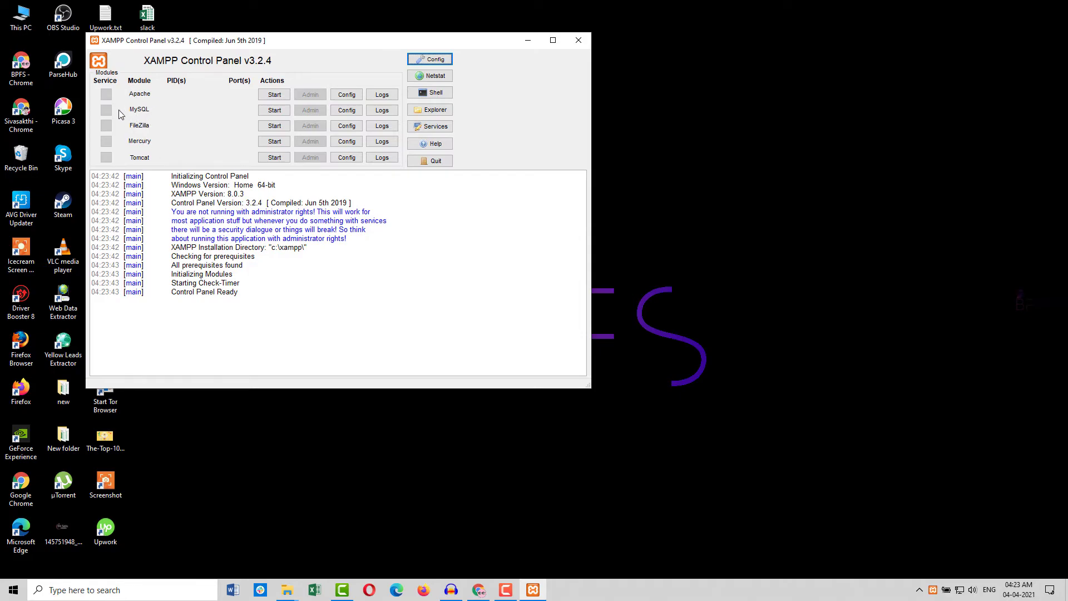
Start the Apache and MySQL modules, and move the XAMPP Control Panel clear of the desktop icons.
left_click(275, 94)
left_click(274, 110)
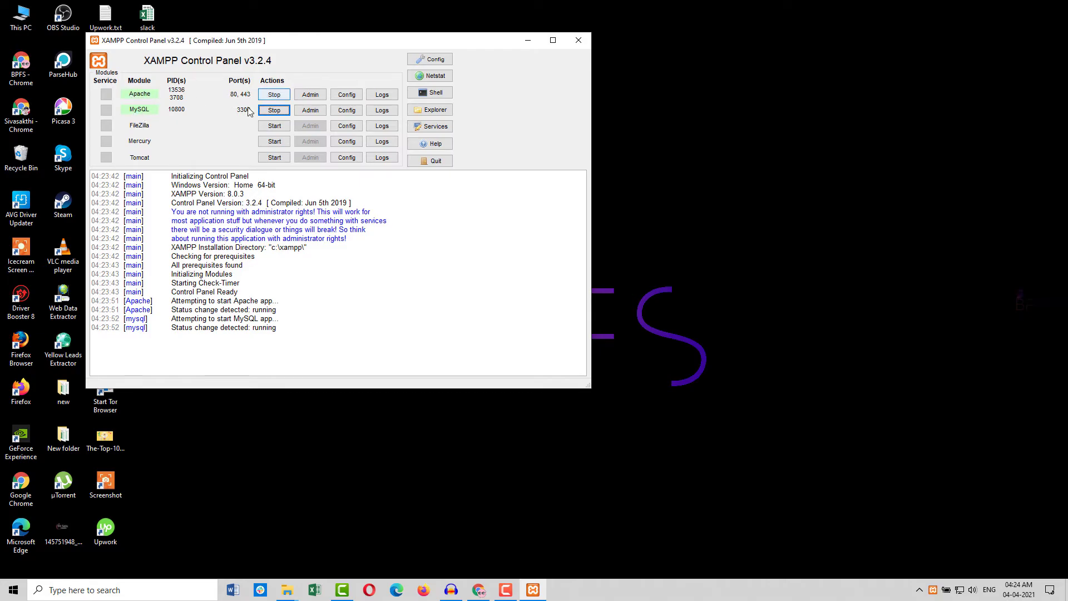
right_click(650, 114)
left_click(675, 147)
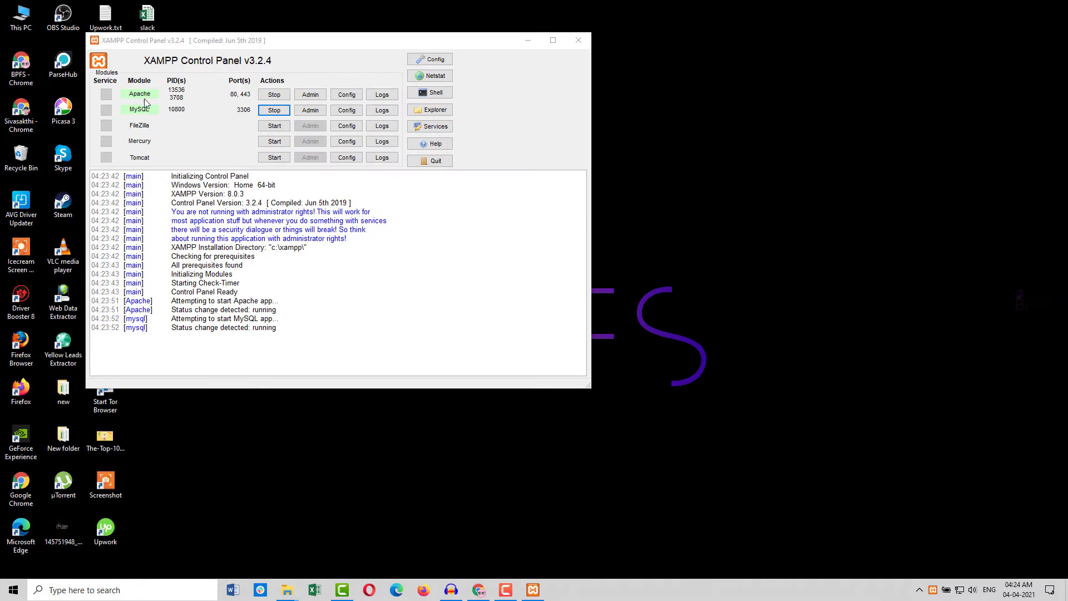
left_click_drag(212, 46, 290, 74)
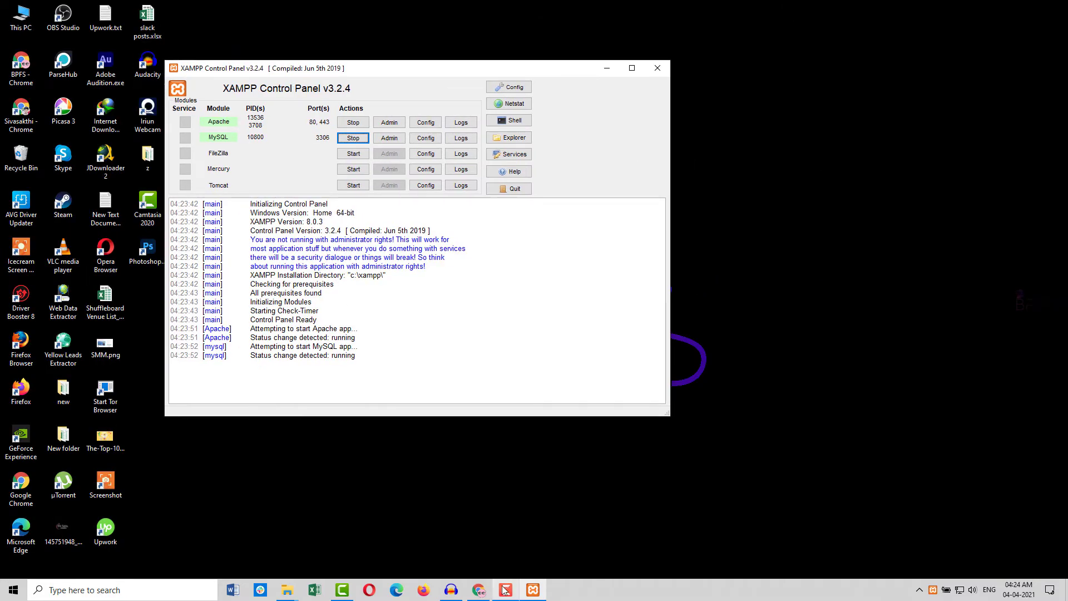
Minimize the browser and the XAMPP Control Panel, and refresh the desktop.
left_click(478, 589)
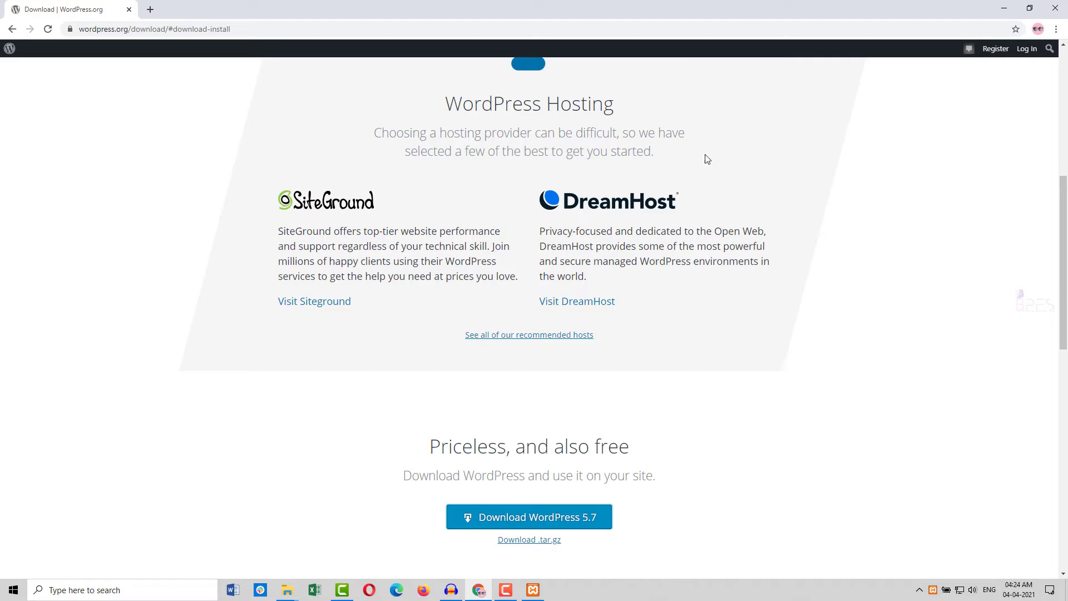
left_click(1004, 8)
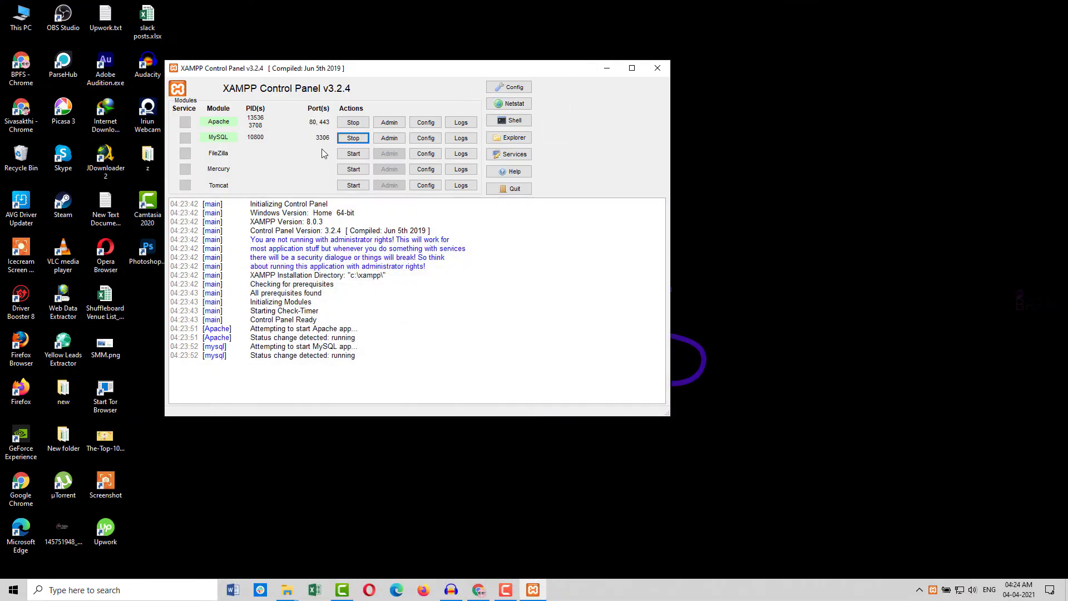
left_click(606, 68)
right_click(618, 142)
left_click(651, 176)
right_click(529, 181)
left_click(548, 214)
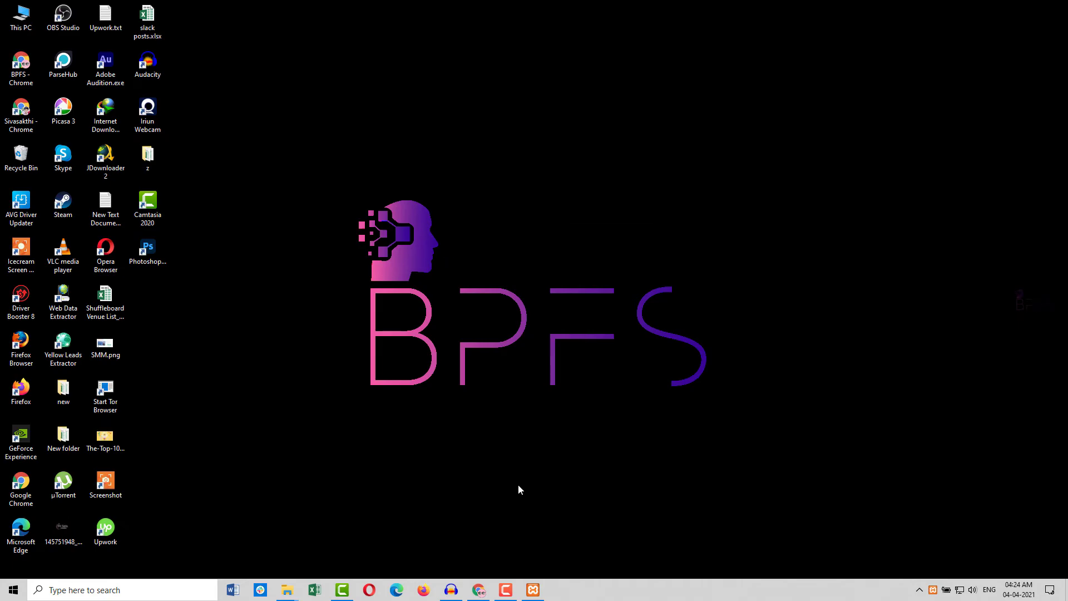
left_click(533, 588)
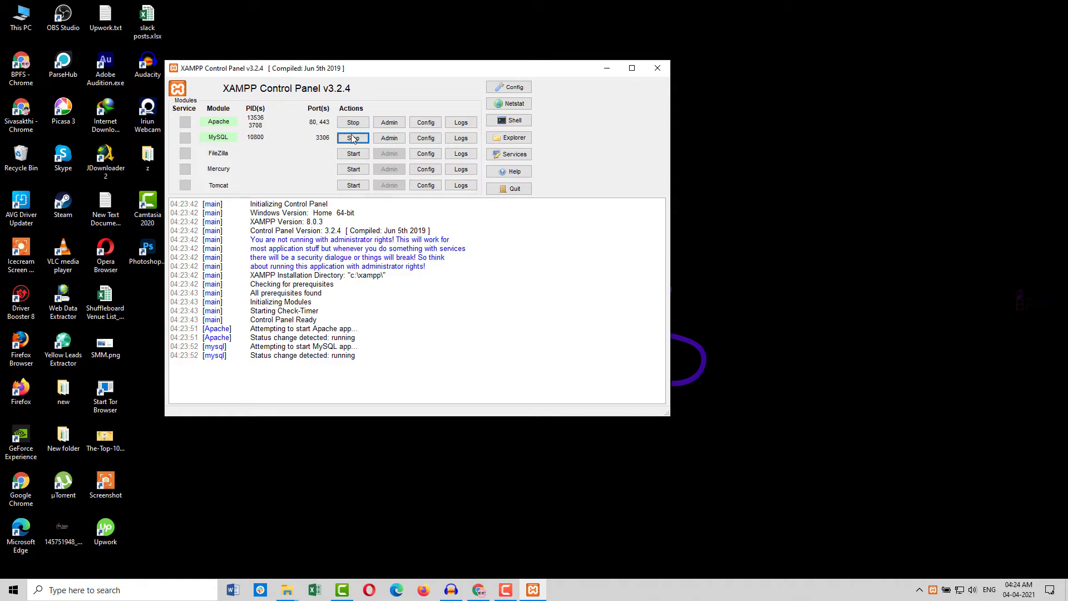
left_click(606, 68)
right_click(448, 118)
left_click(476, 151)
Open the htdocs folder inside C:\xampp and refresh its file listing.
double_click(21, 17)
double_click(175, 213)
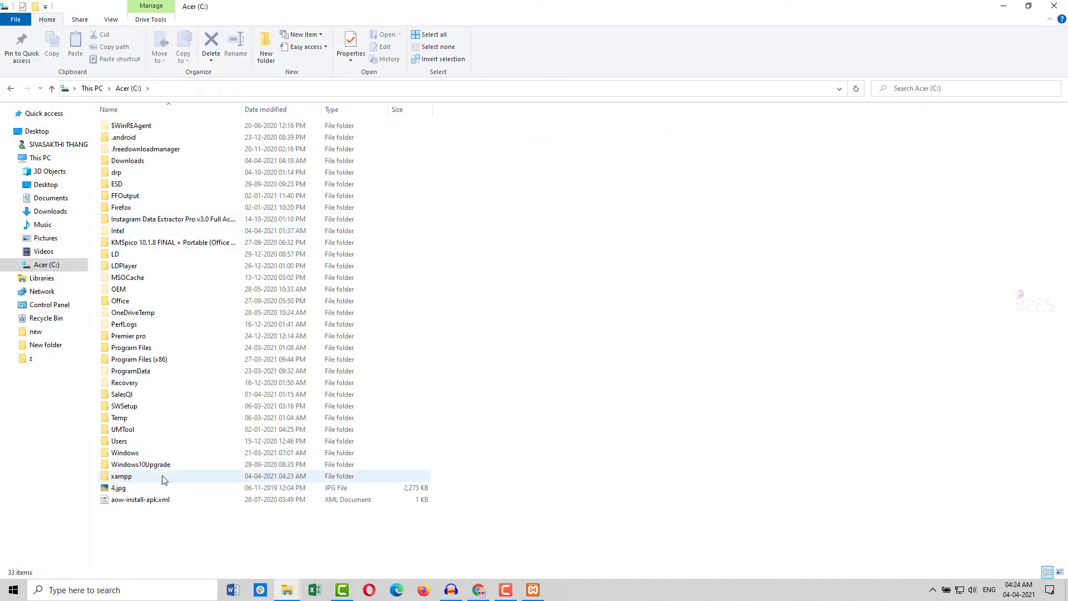
double_click(164, 479)
left_click(153, 188)
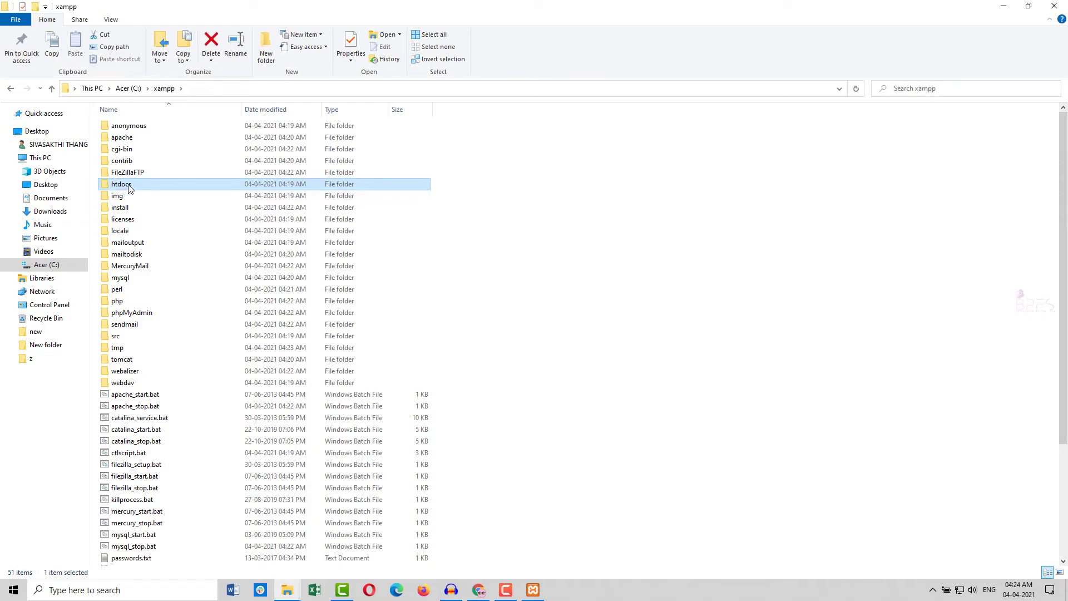
double_click(128, 188)
left_click_drag(134, 235, 134, 121)
left_click(155, 246)
right_click(156, 246)
left_click(132, 263)
right_click(131, 264)
left_click(158, 309)
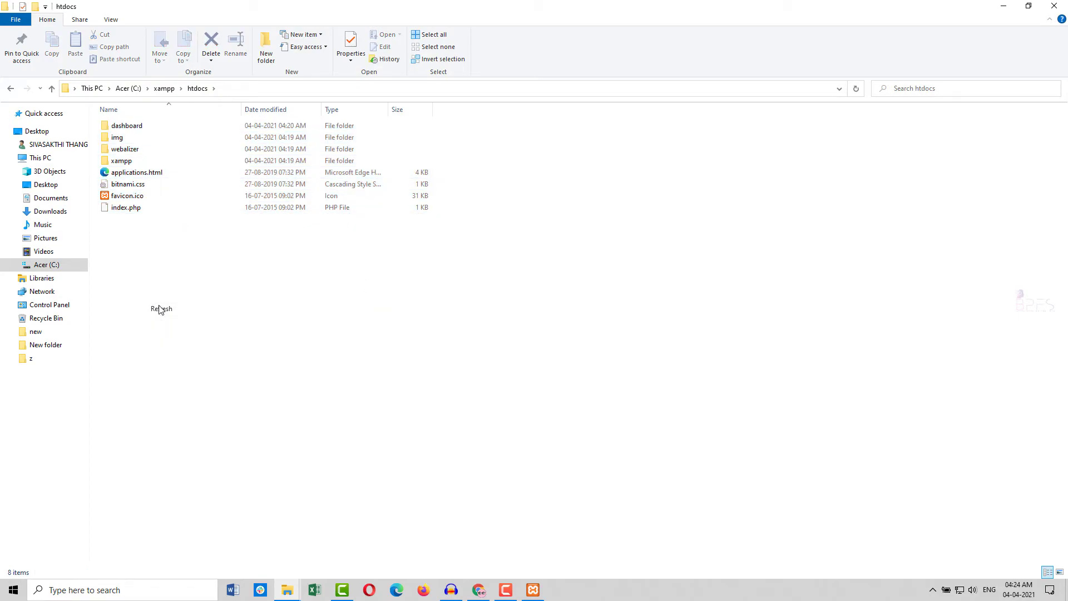
Create a new folder named tjsakthi in htdocs, and refresh the listing.
right_click(170, 288)
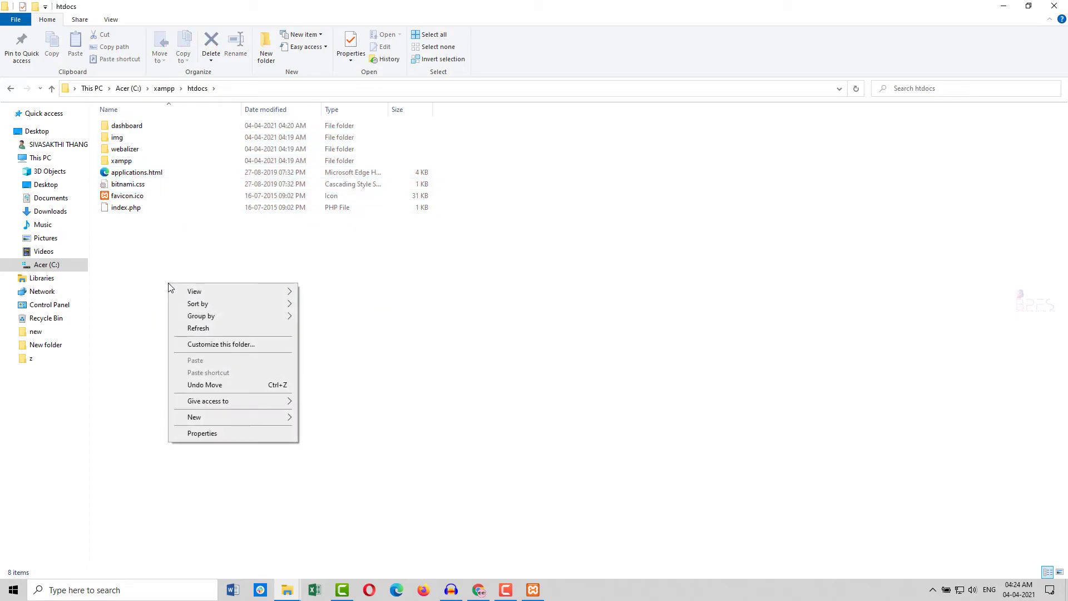
mouse_move(232, 418)
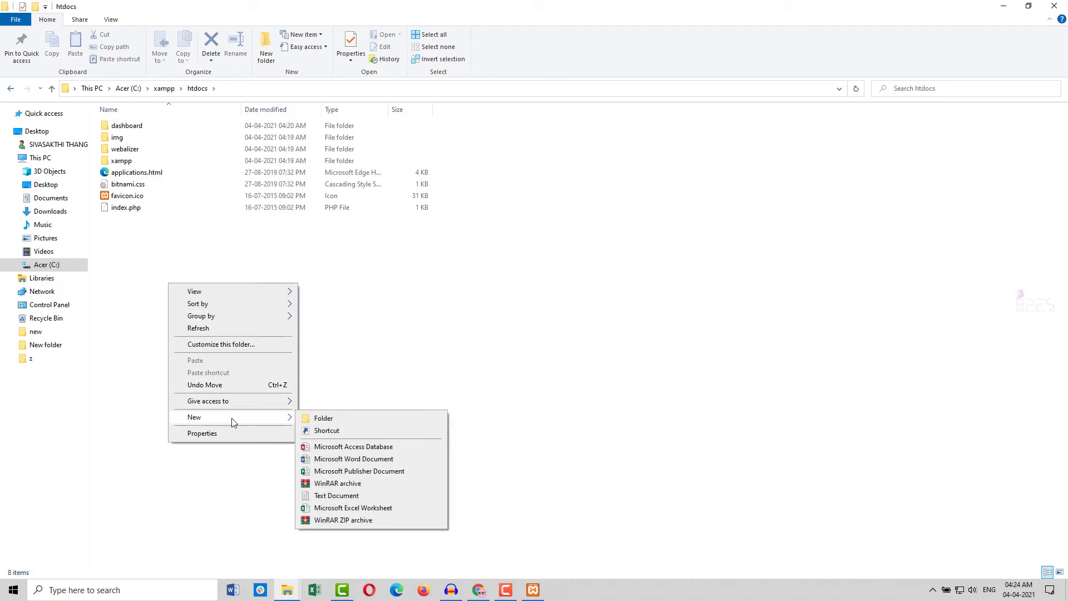
left_click(310, 418)
type("tjsakhi")
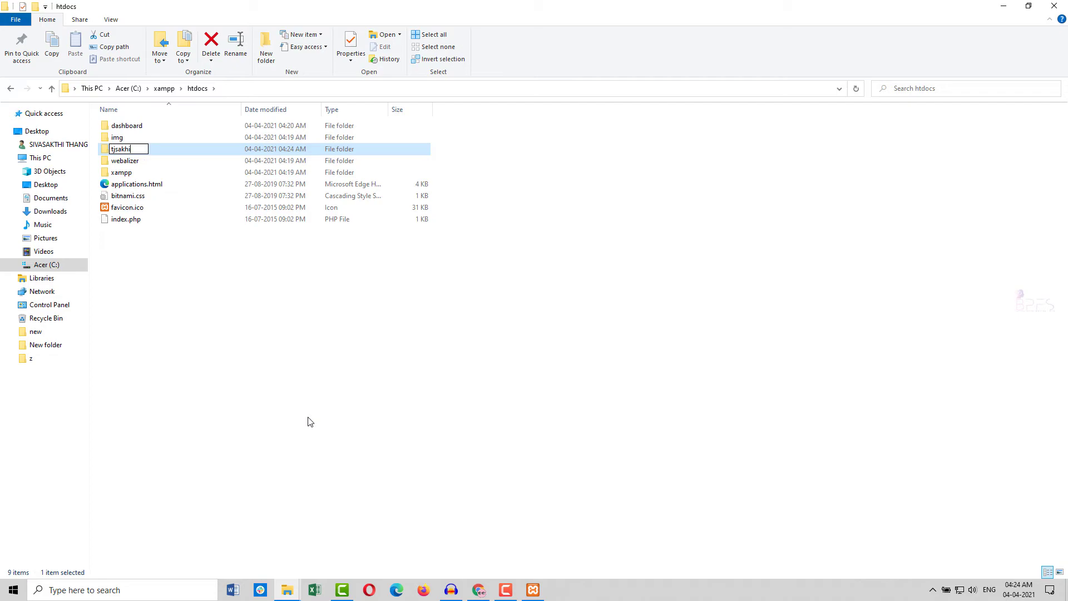
key("BackSpace")
key("BackSpace")
key("BackSpace")
type("thi")
key("Return")
left_click(296, 365)
right_click(266, 307)
left_click(333, 356)
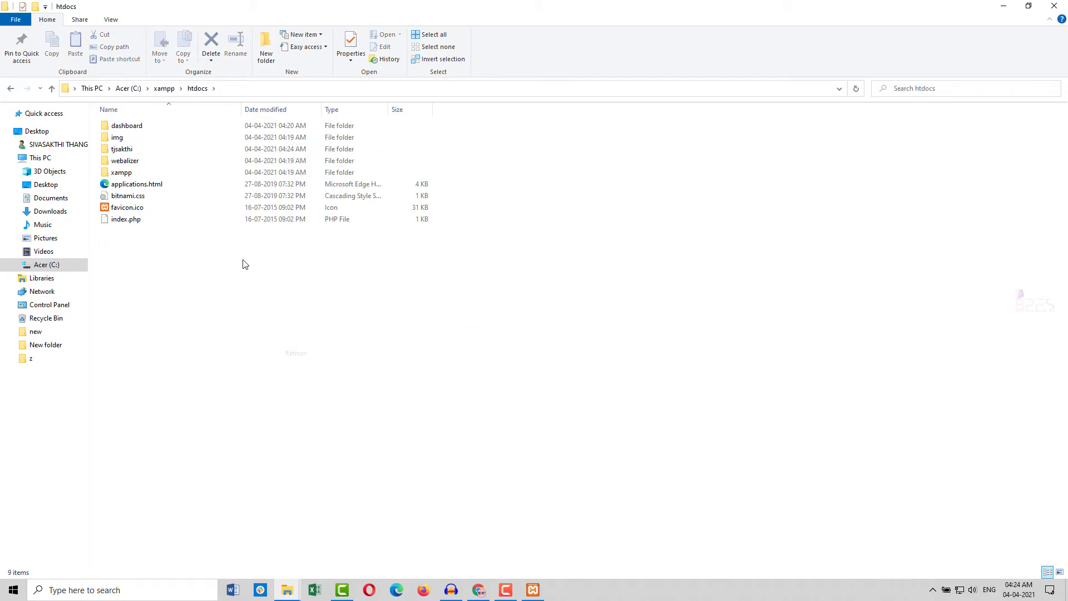
Check the contents of the tjsakthi folder, and return to htdocs.
left_click(133, 151)
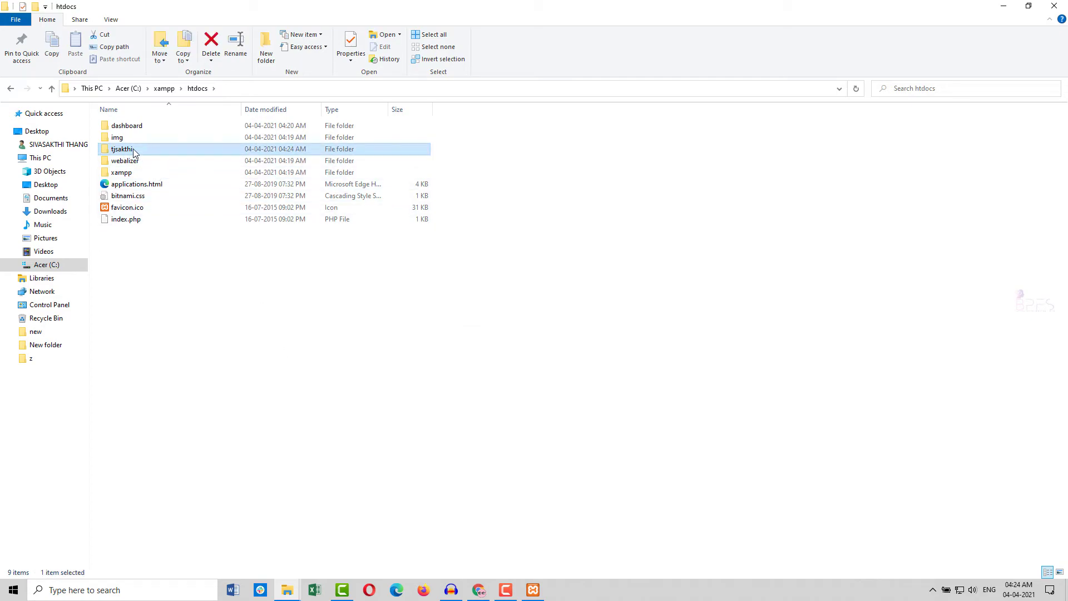
double_click(133, 150)
right_click(138, 168)
left_click(176, 216)
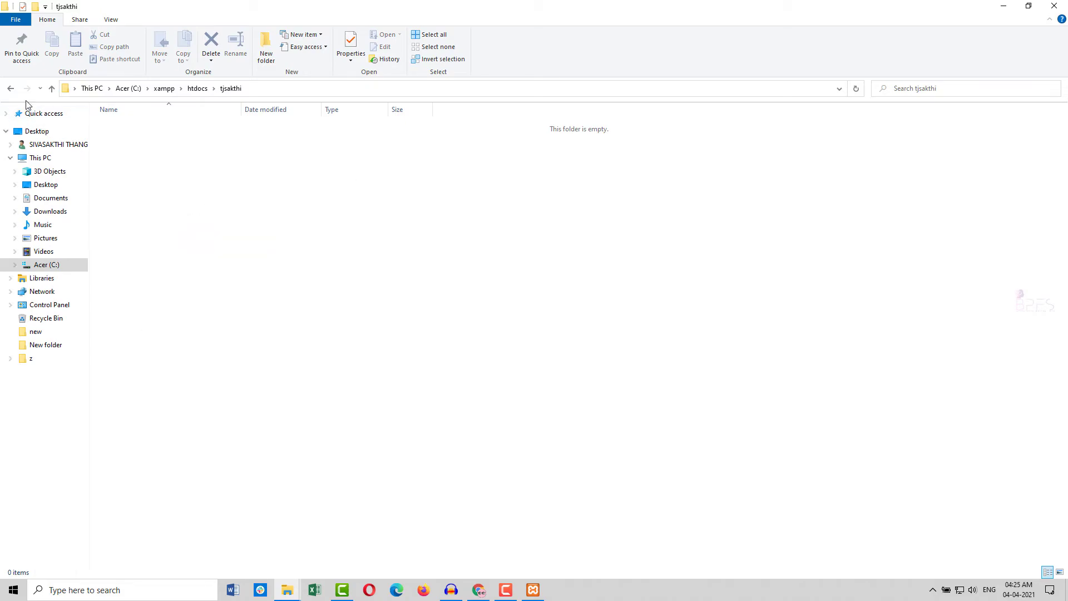
left_click(11, 89)
right_click(199, 286)
left_click(231, 332)
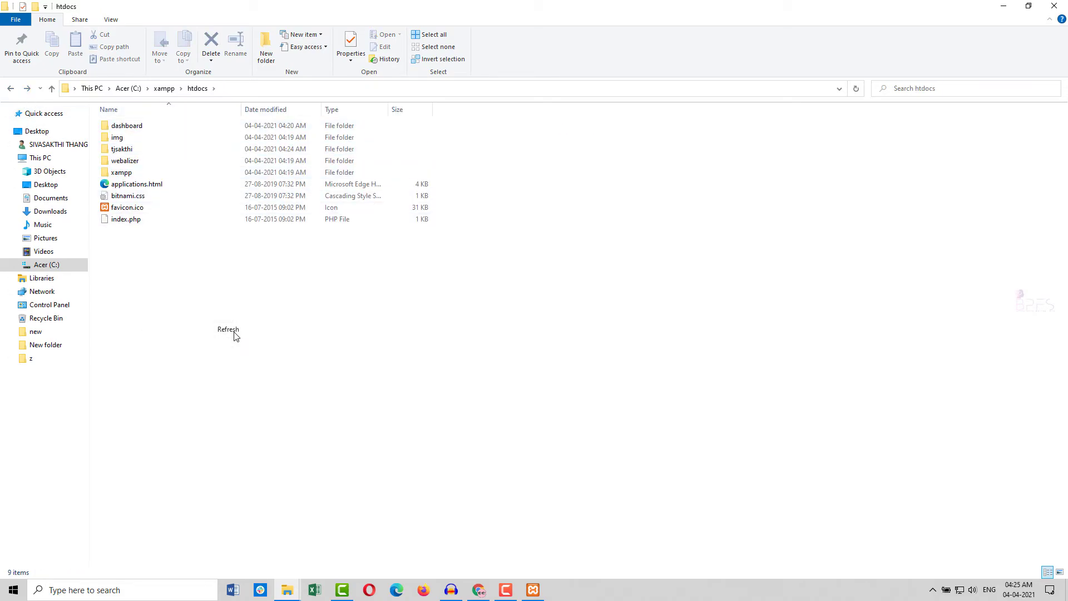
left_click(133, 150)
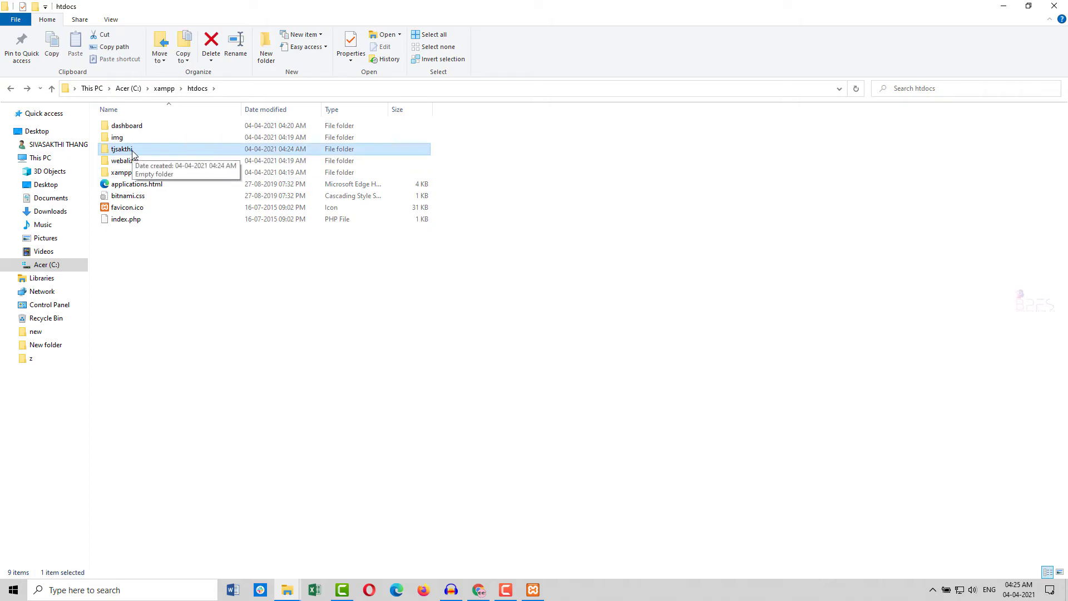
Look through the extracted WordPress files in C:\Downloads\wordpress-5.7, and copy the wordpress folder.
left_click(52, 269)
double_click(161, 162)
double_click(136, 139)
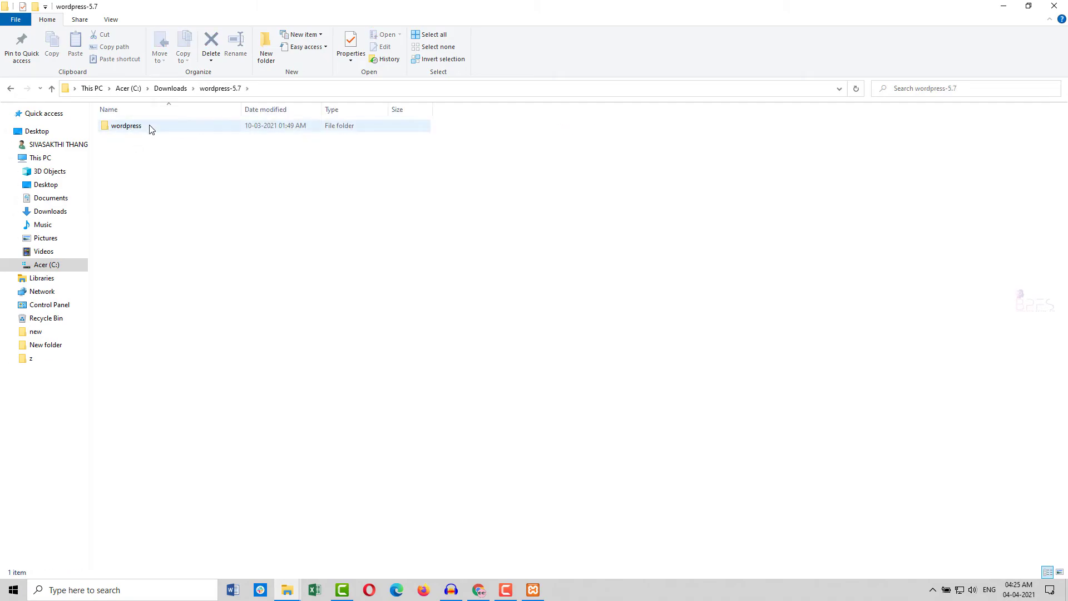
double_click(150, 129)
left_click_drag(183, 373, 131, 128)
left_click(10, 89)
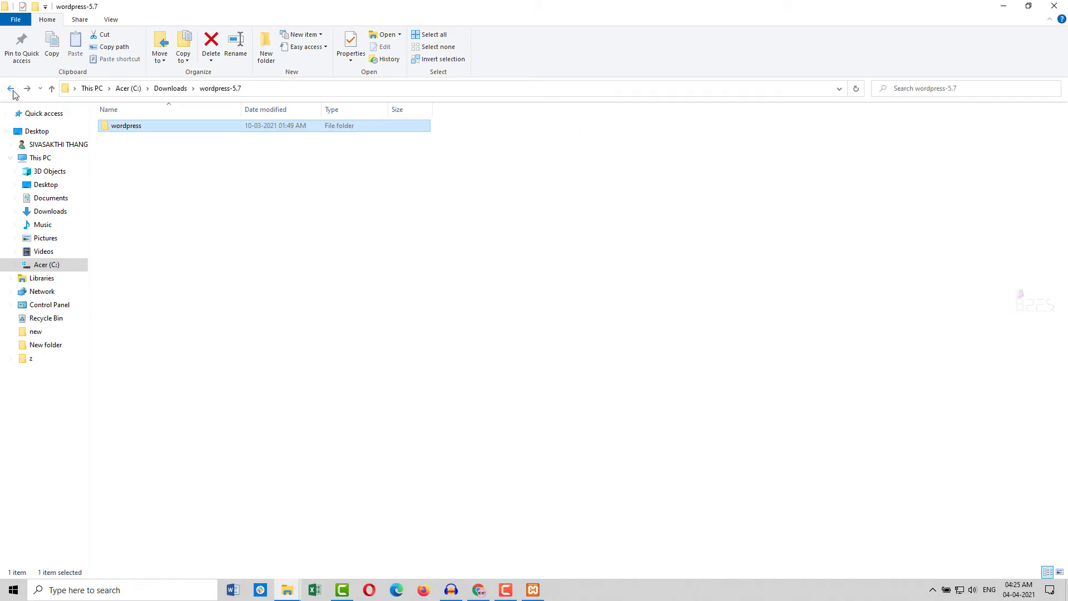
right_click(170, 128)
left_click(222, 354)
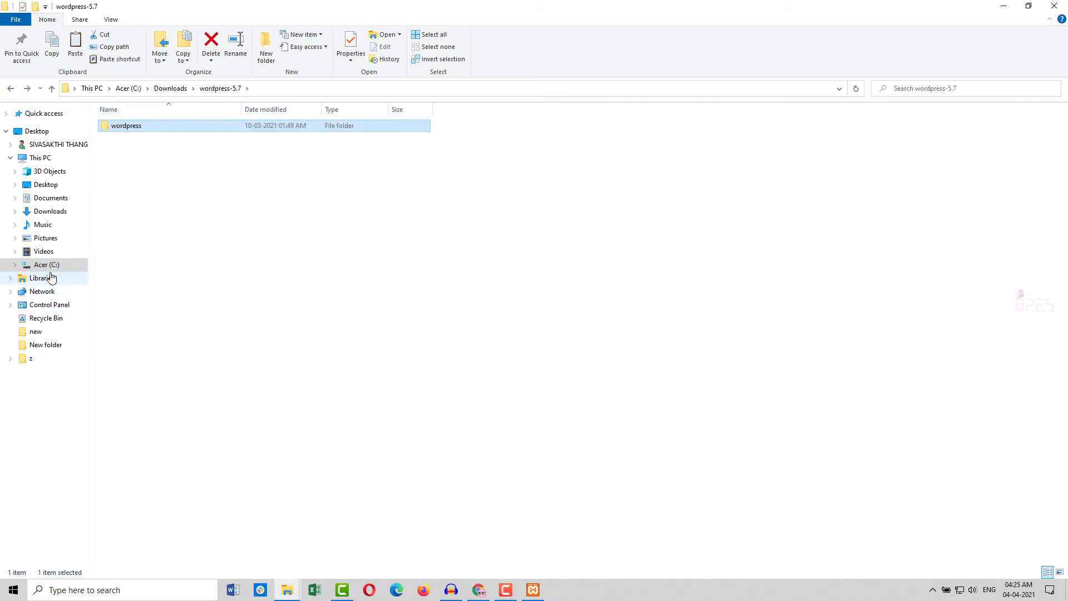
Paste the copied wordpress folder into C:\xampp\htdocs\tjsakthi.
left_click(11, 89)
left_click(11, 89)
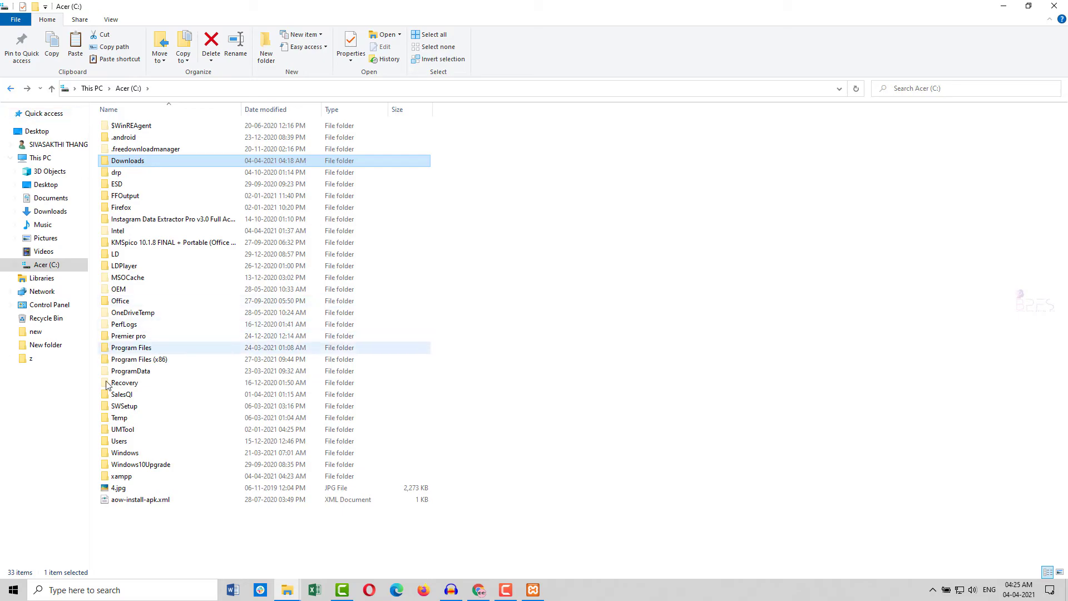
double_click(121, 476)
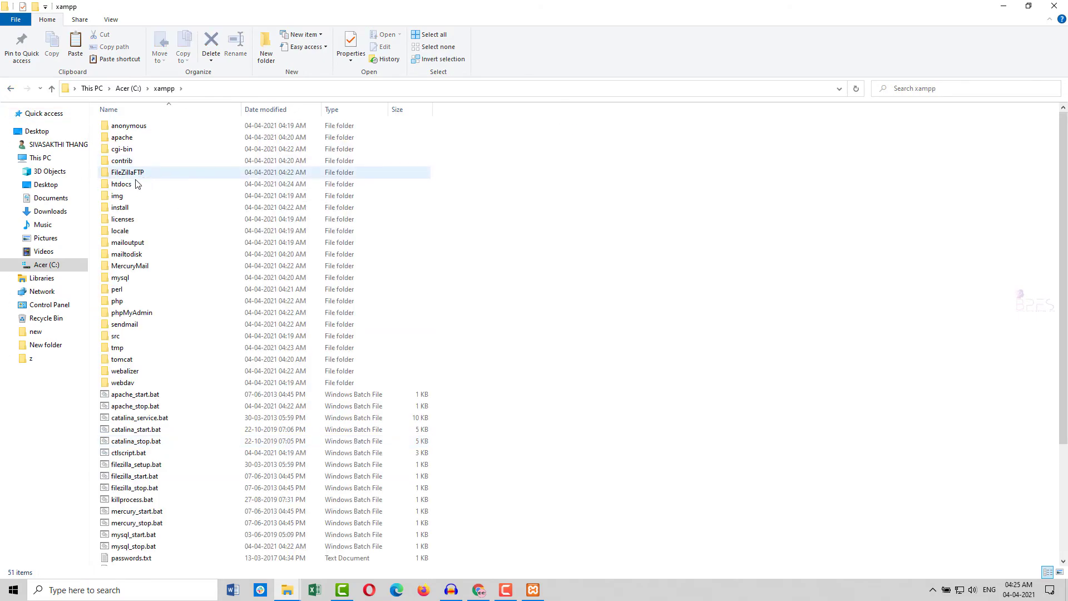
double_click(137, 184)
double_click(136, 150)
right_click(205, 168)
left_click(252, 237)
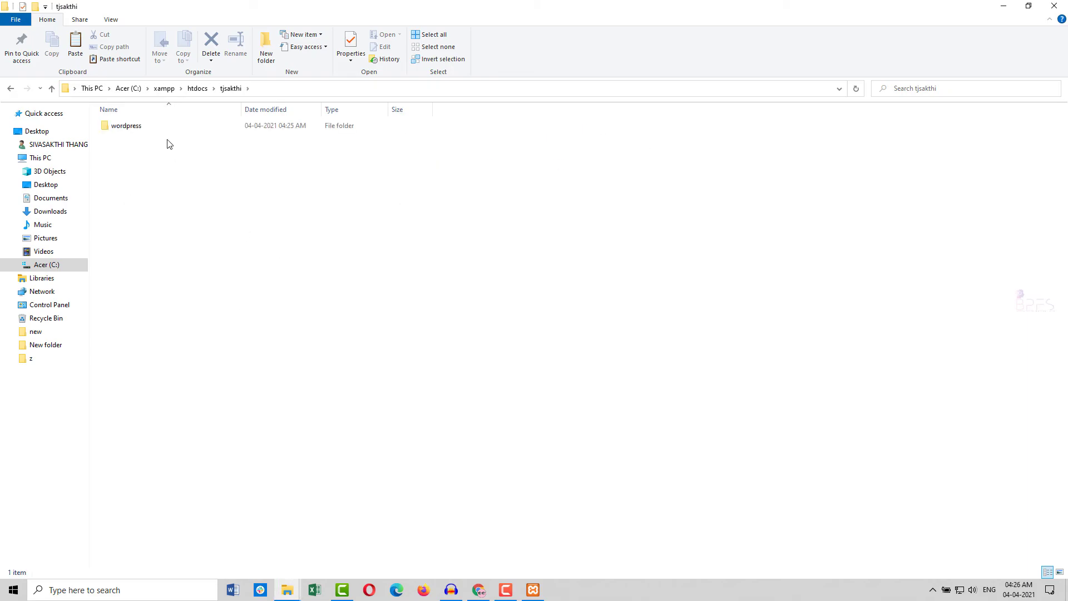
Retrace the path from the C: drive through xampp, htdocs and tjsakthi, and examine the files in the pasted wordpress folder.
left_click(164, 89)
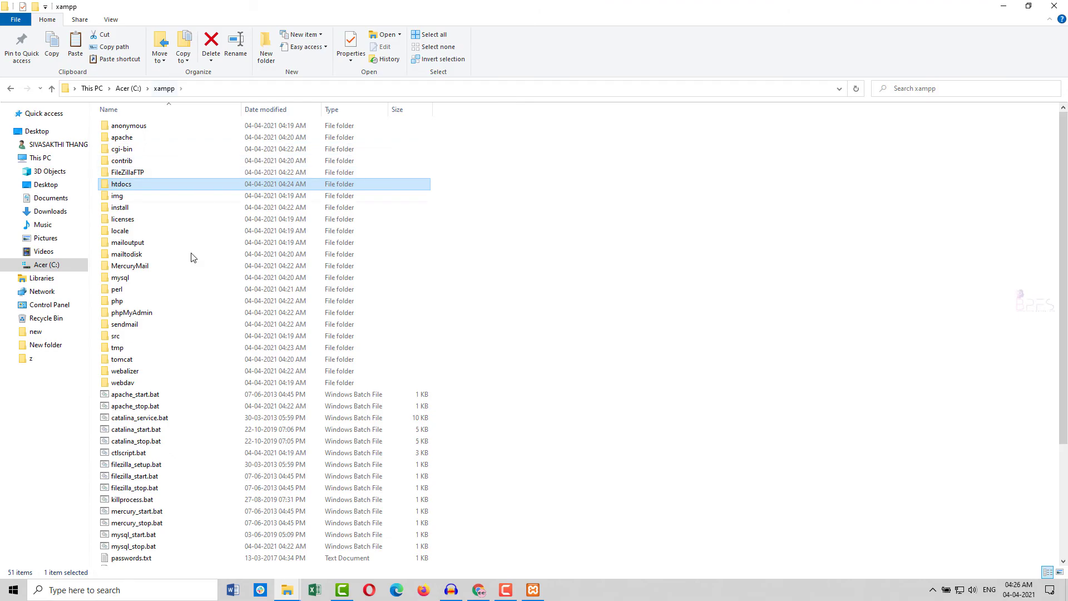
key("alt+Up")
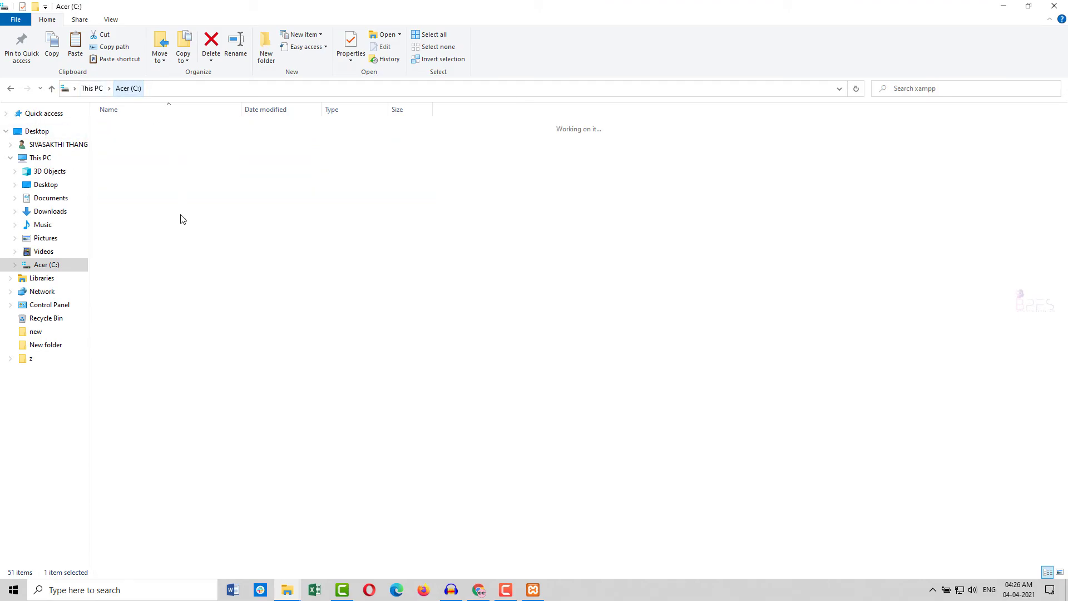
double_click(154, 478)
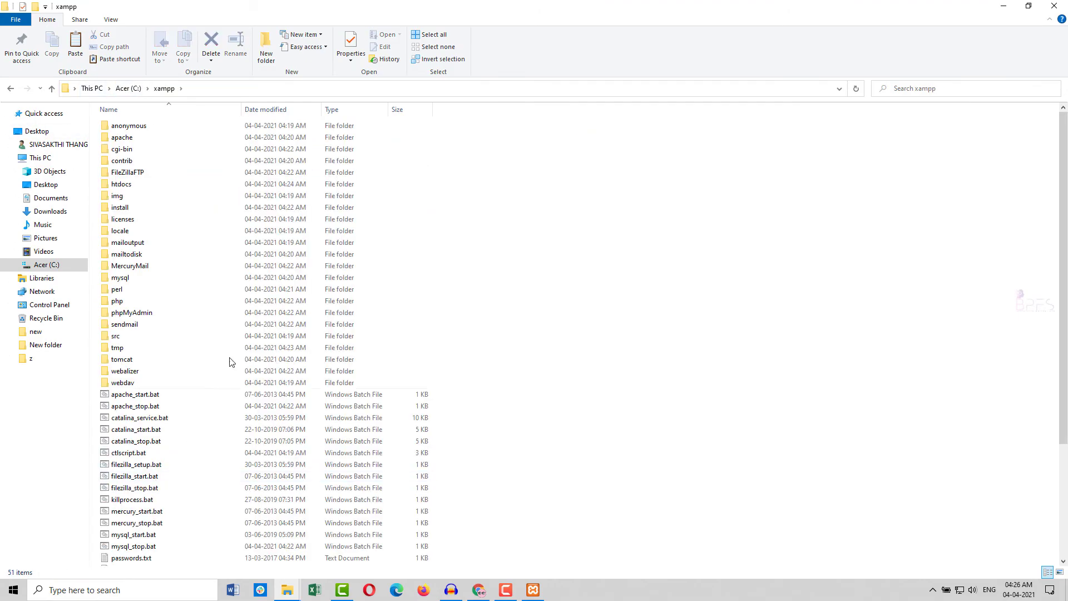
double_click(142, 190)
left_click(135, 149)
double_click(135, 149)
left_click(131, 128)
double_click(133, 132)
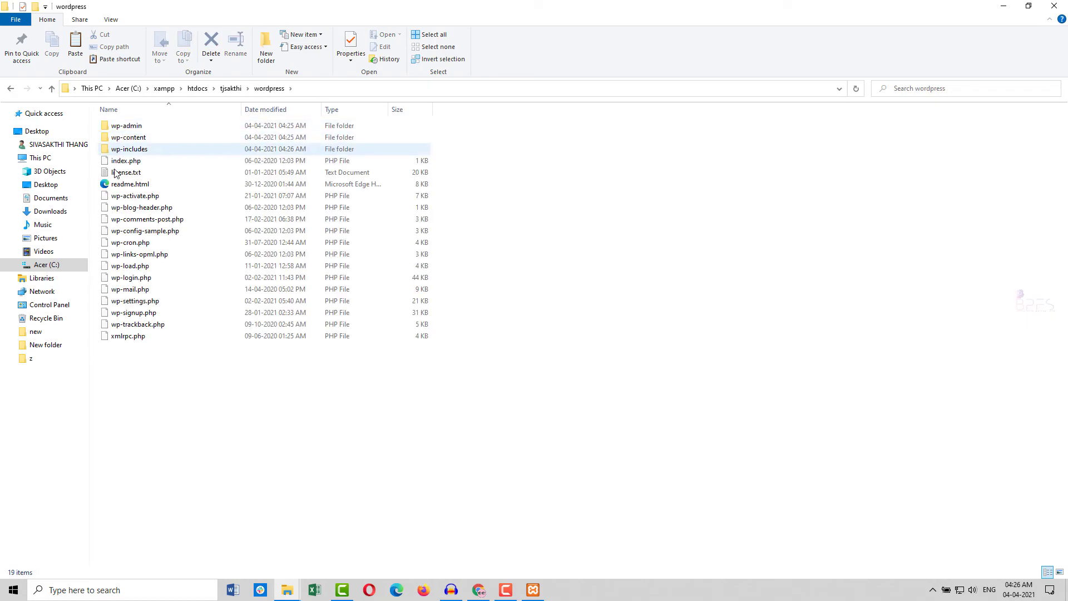
left_click_drag(132, 383, 300, 132)
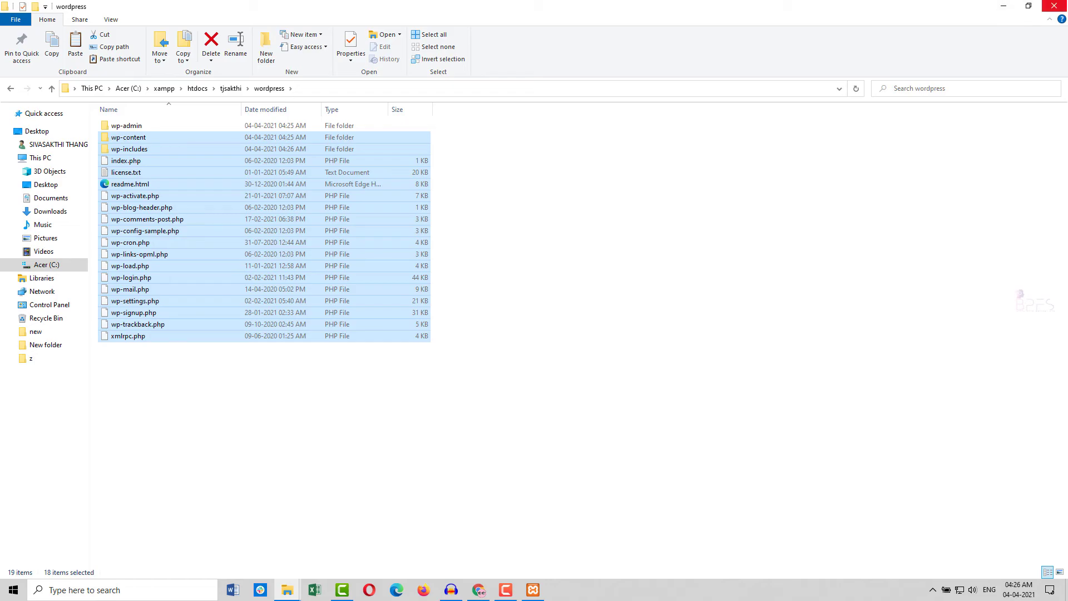
Minimize the folder window, switch to Chrome, and replace the WordPress download page with a new blank tab.
left_click(1001, 6)
right_click(723, 173)
left_click(754, 205)
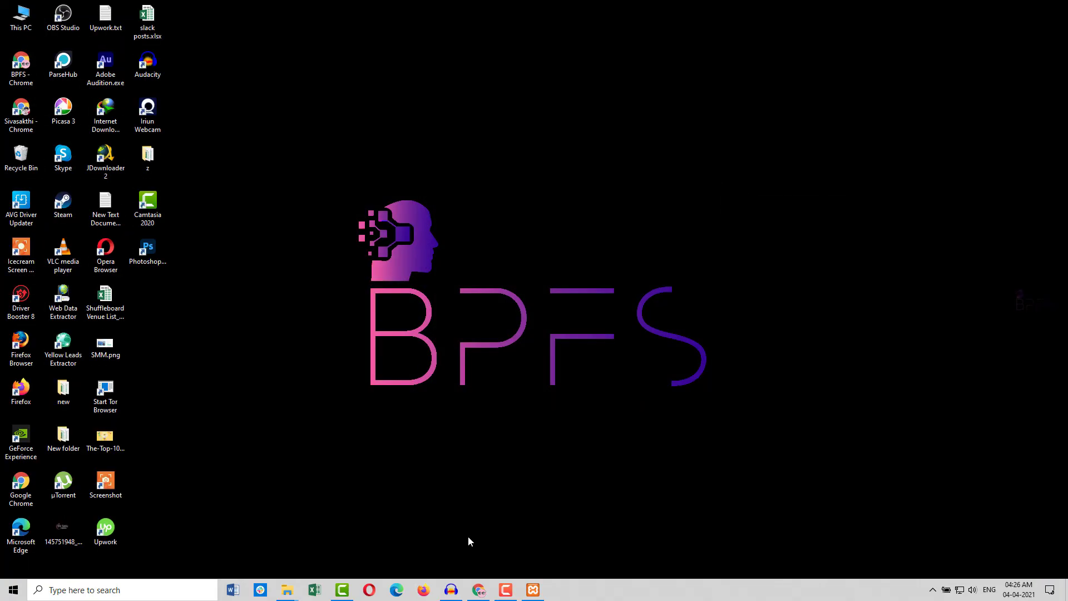
left_click(480, 592)
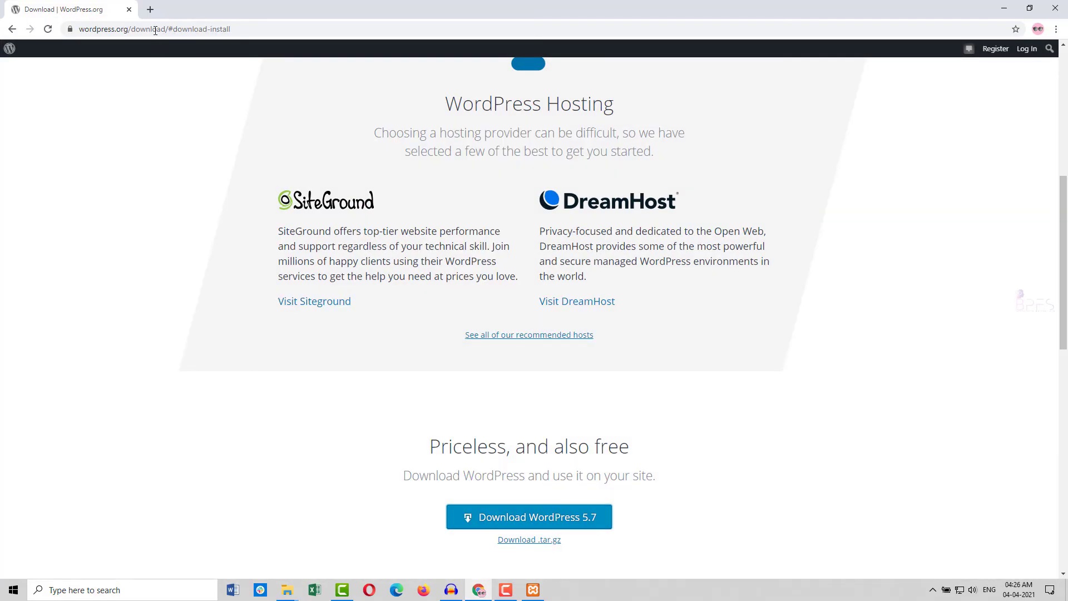
left_click(150, 9)
left_click(127, 10)
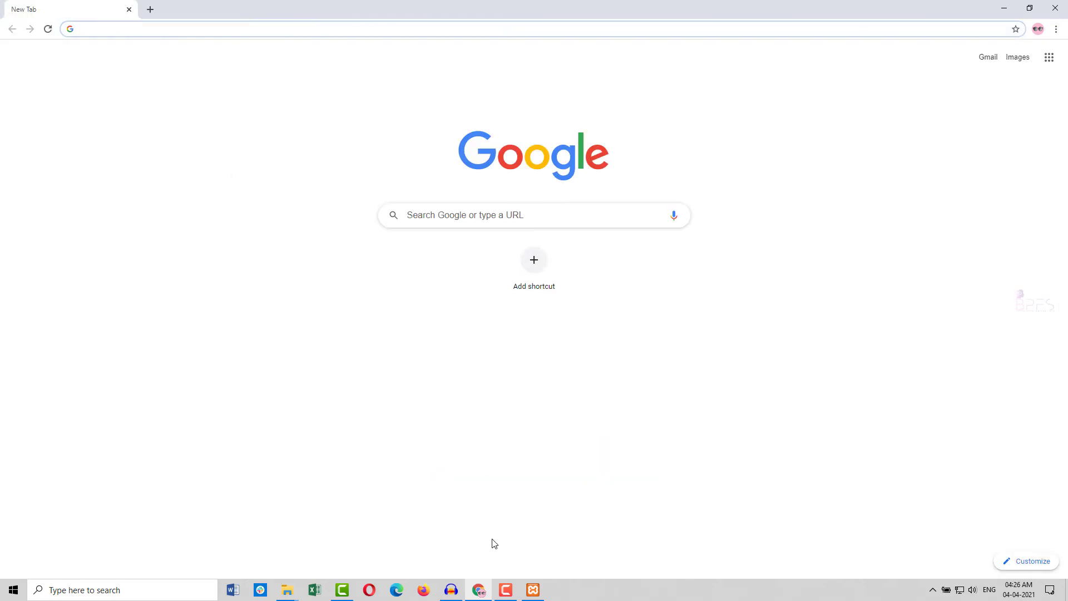
Check the running modules in the XAMPP Control Panel, and load localhost/tjsakthi in Chrome.
left_click(537, 595)
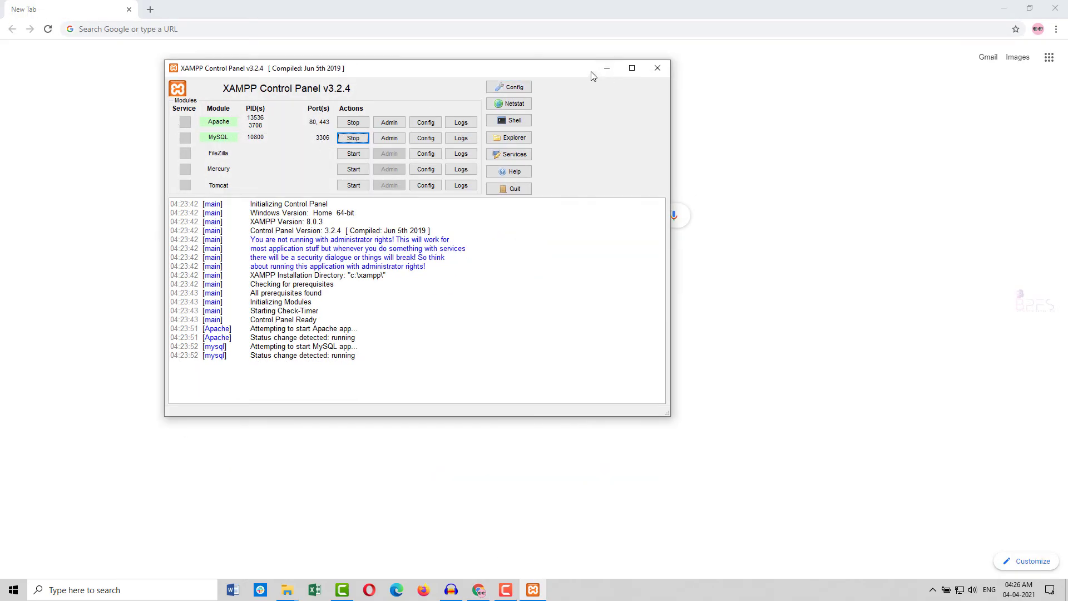
left_click(607, 67)
left_click(537, 33)
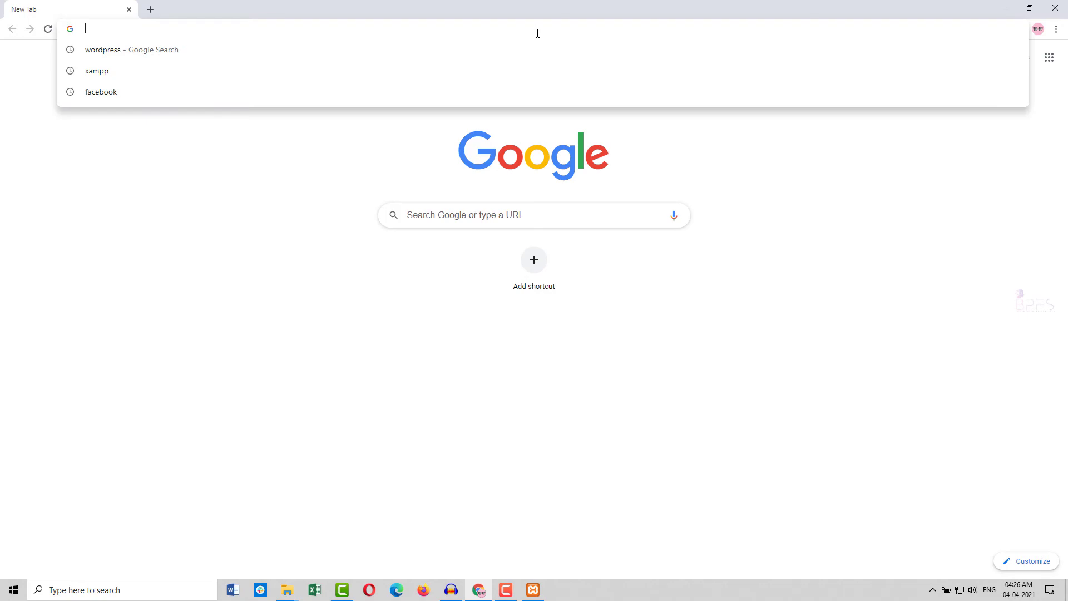
type("localhost")
key("Delete")
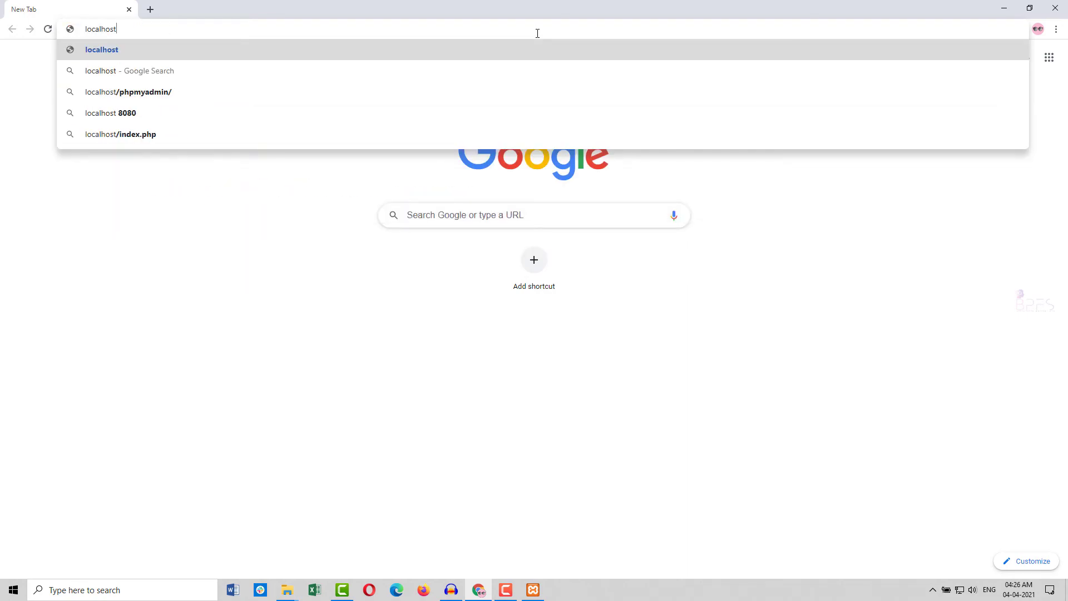
type("/")
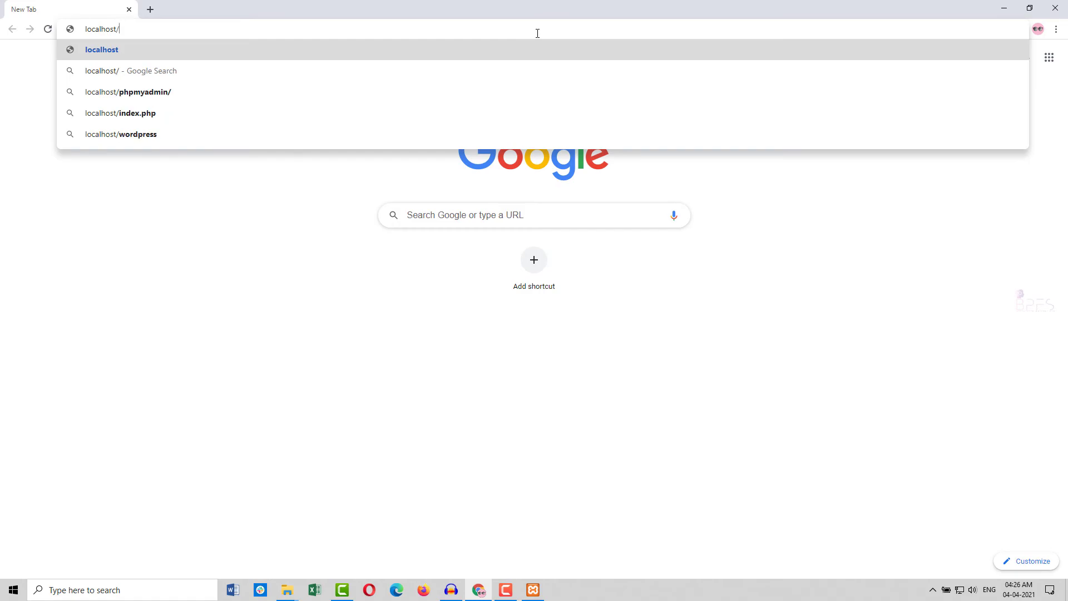
type("tjsakthi")
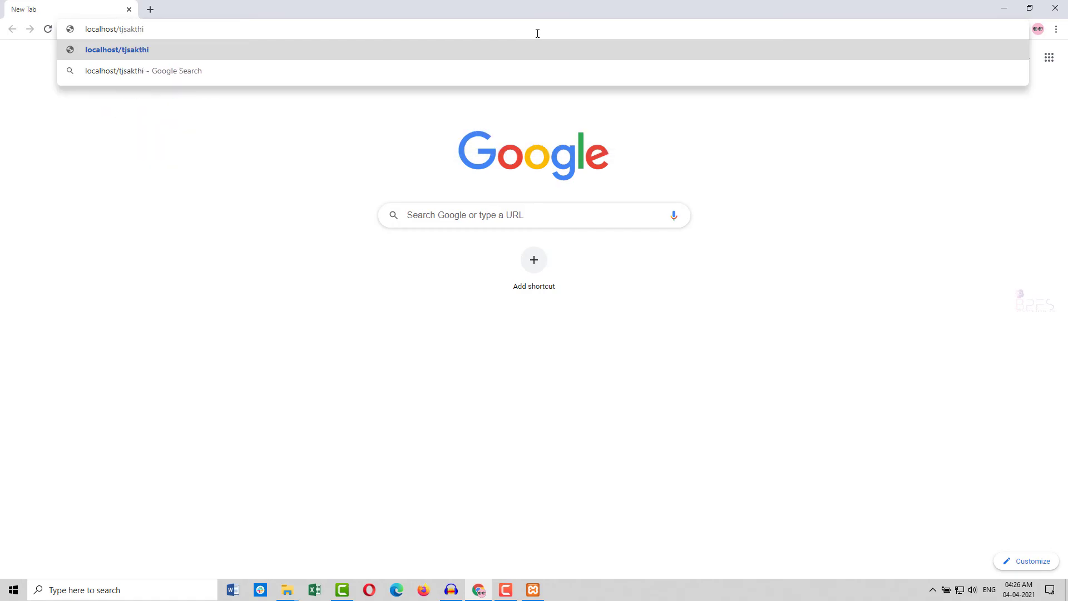
key("Return")
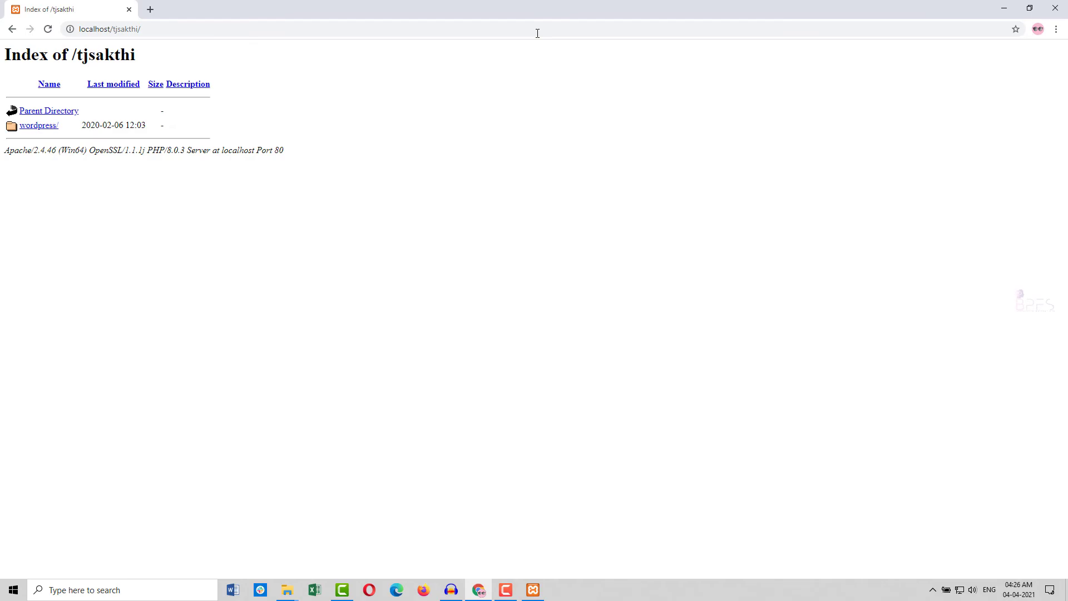
Open the wordpress folder from the tjsakthi index and look through the setup page's language list.
left_click(35, 128)
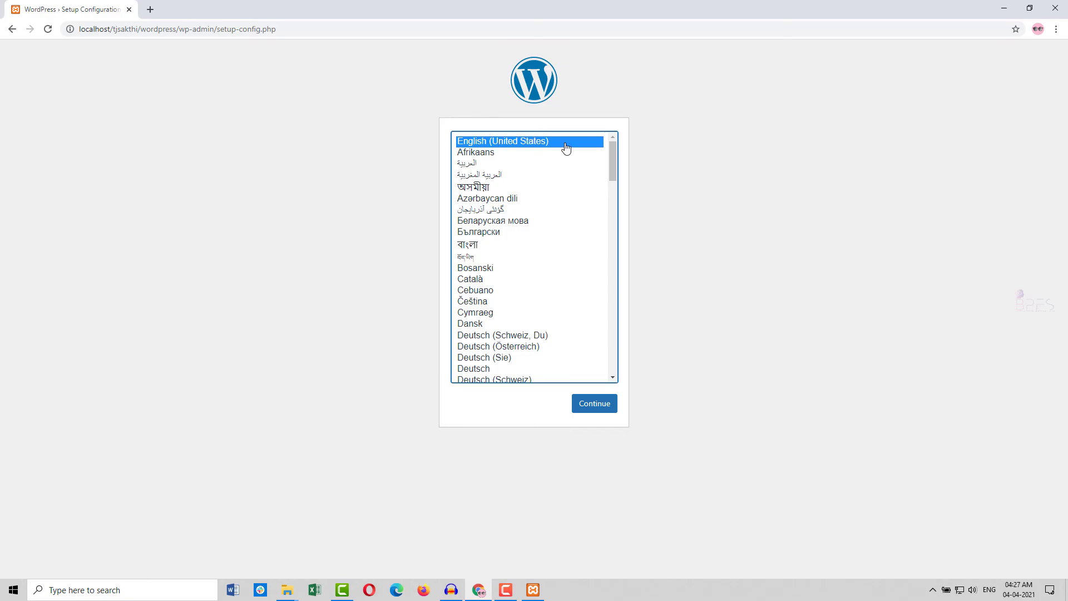
left_click_drag(615, 158, 614, 127)
Try to load localhost/tjsakhi/wordpress in a new browser tab.
left_click(150, 9)
type("localhost")
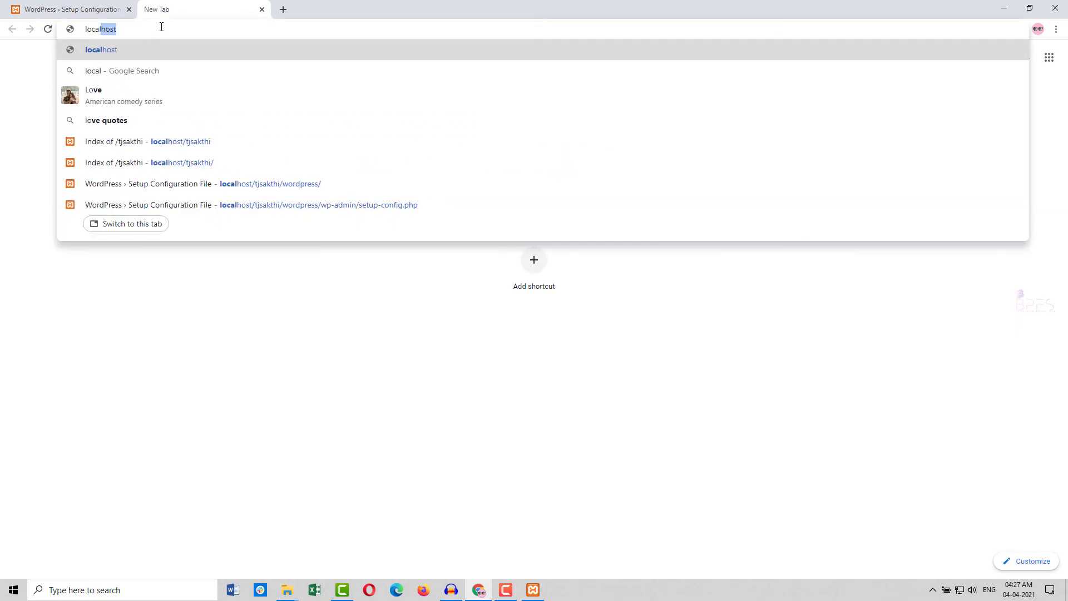
key("Delete")
type("/")
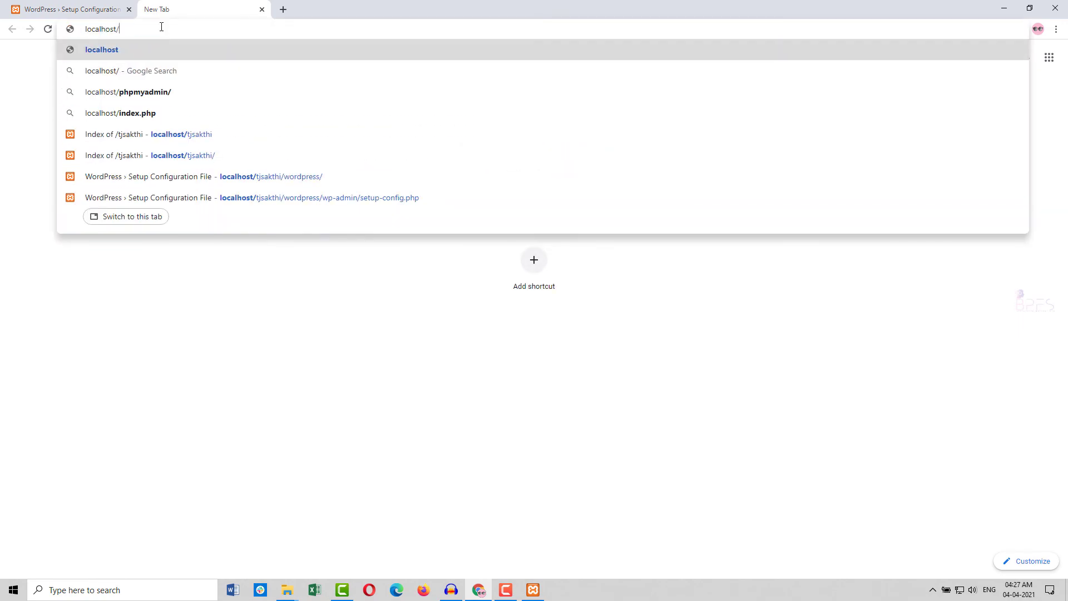
type("tjsakhi")
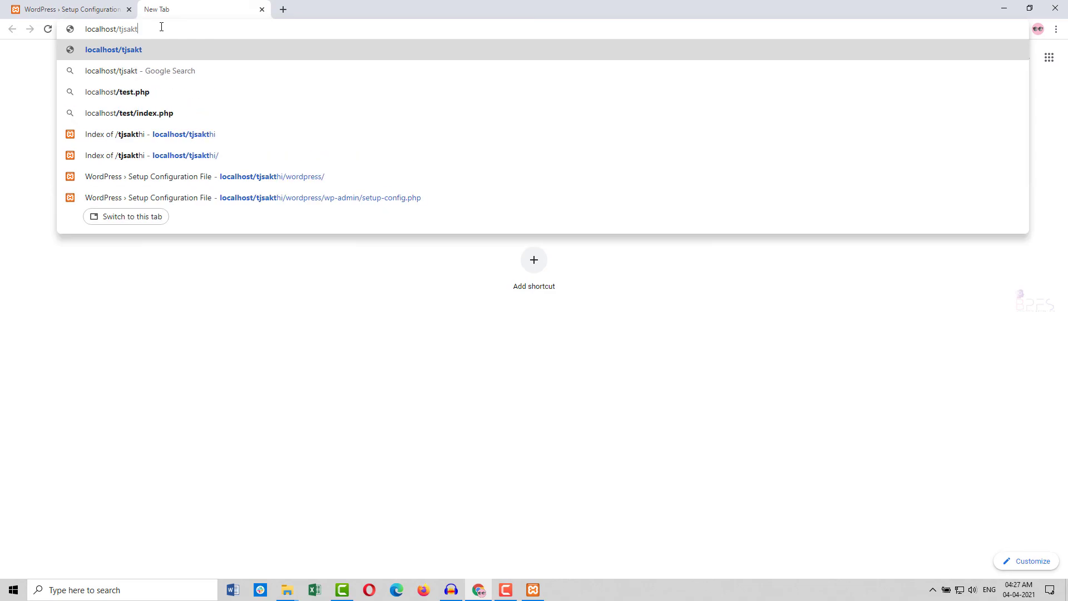
type("/")
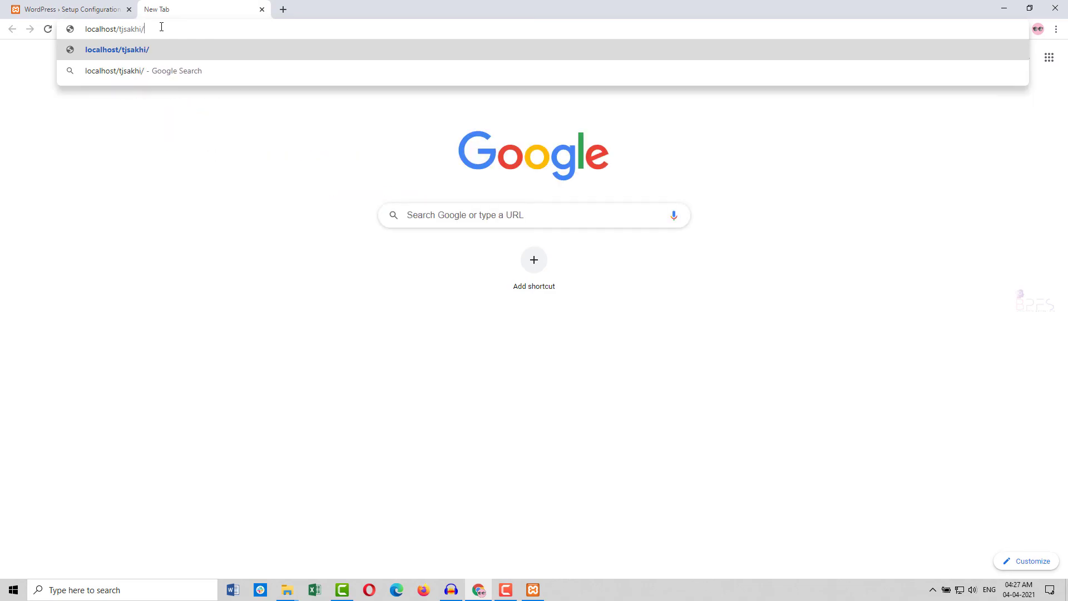
type("wordpress")
key("Return")
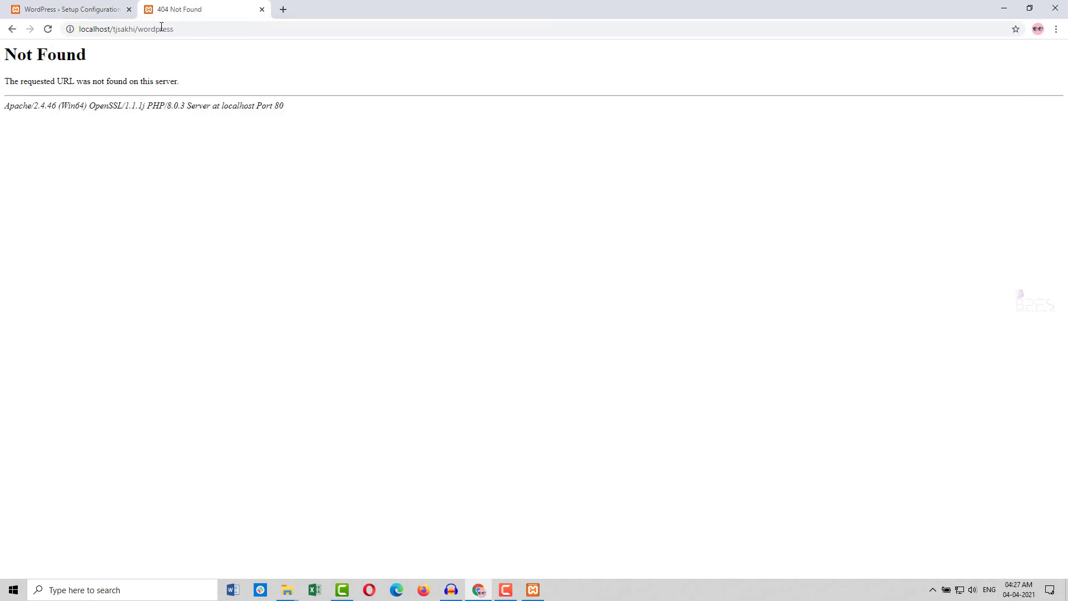
Correct the folder name in the address so it reads localhost/tjsakthi/wordpress, and load the page.
left_click(128, 31)
left_click(128, 30)
double_click(132, 31)
left_click(129, 31)
type("t")
key("Return")
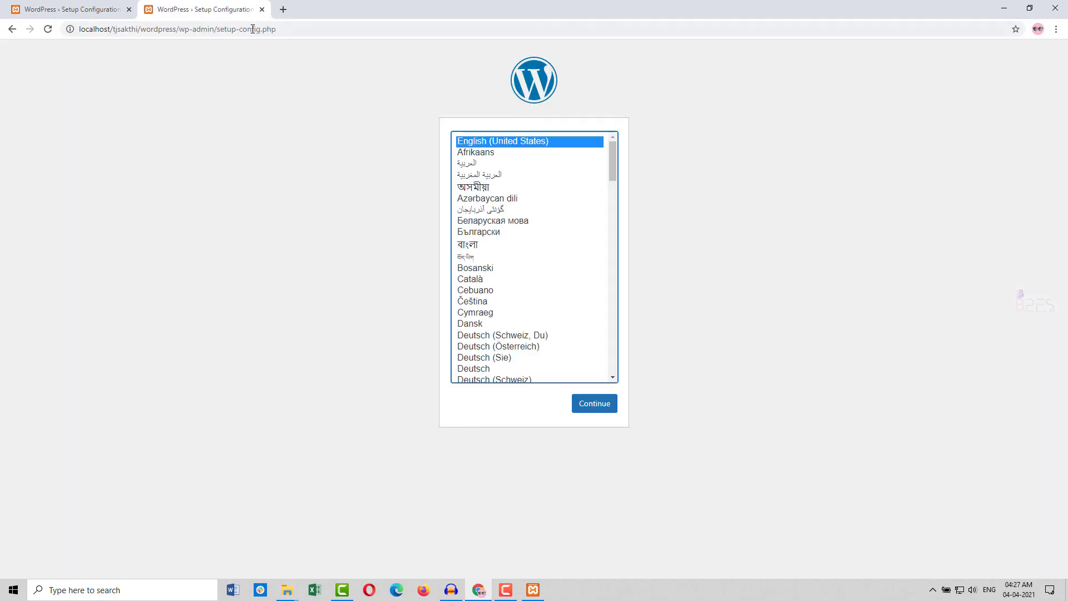
Examine the localhost/tjsakthi/wordpress part of the address and the language list on the setup page.
left_click_drag(120, 30, 79, 30)
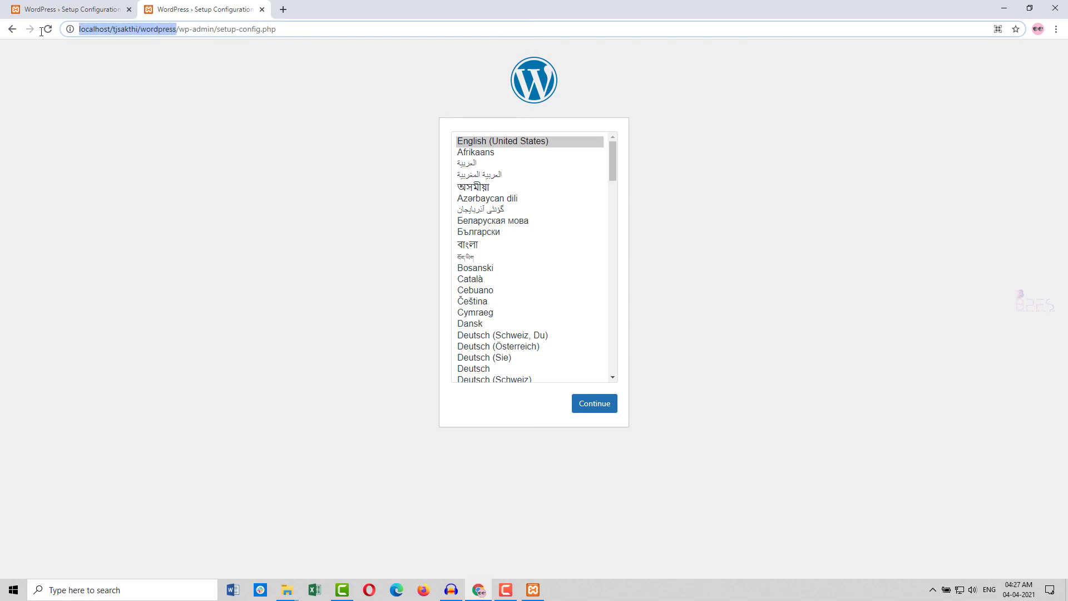
left_click_drag(613, 169, 613, 146)
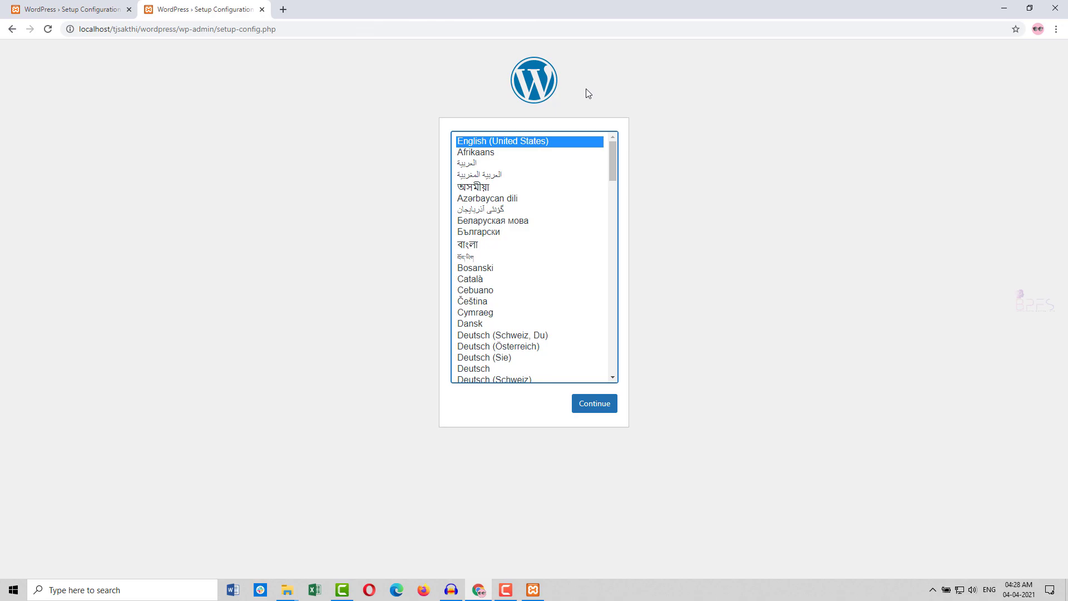
left_click(646, 137)
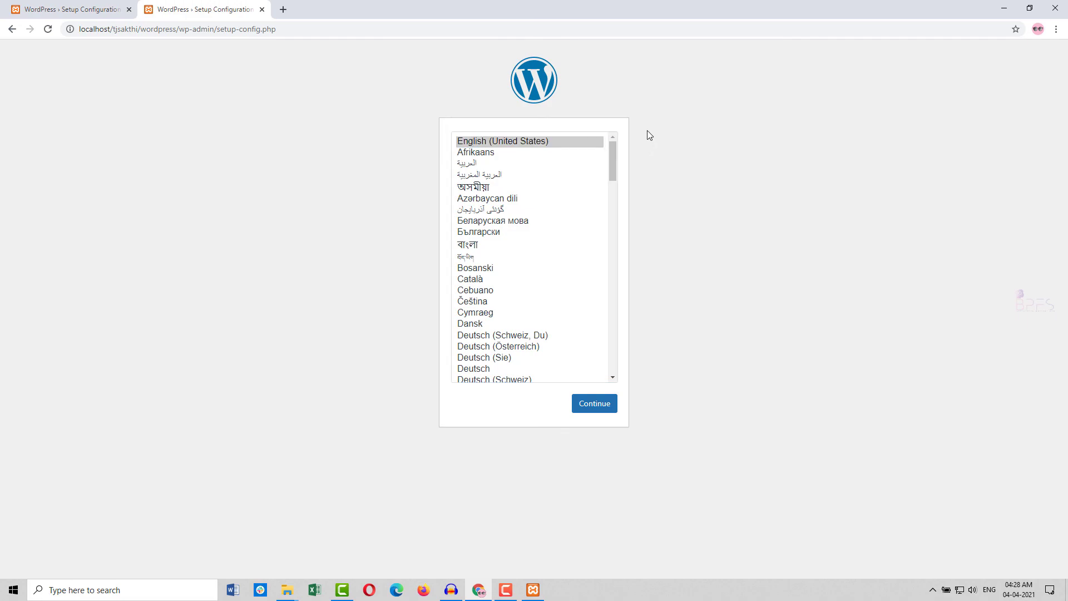